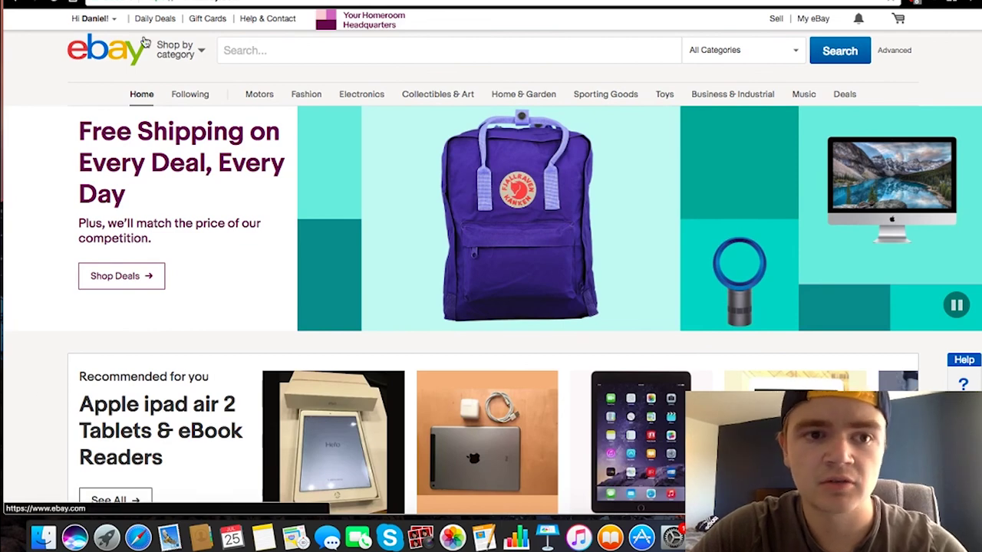
- Start selling and search for 'sonic bomb' listings
mouse_move(811, 23)
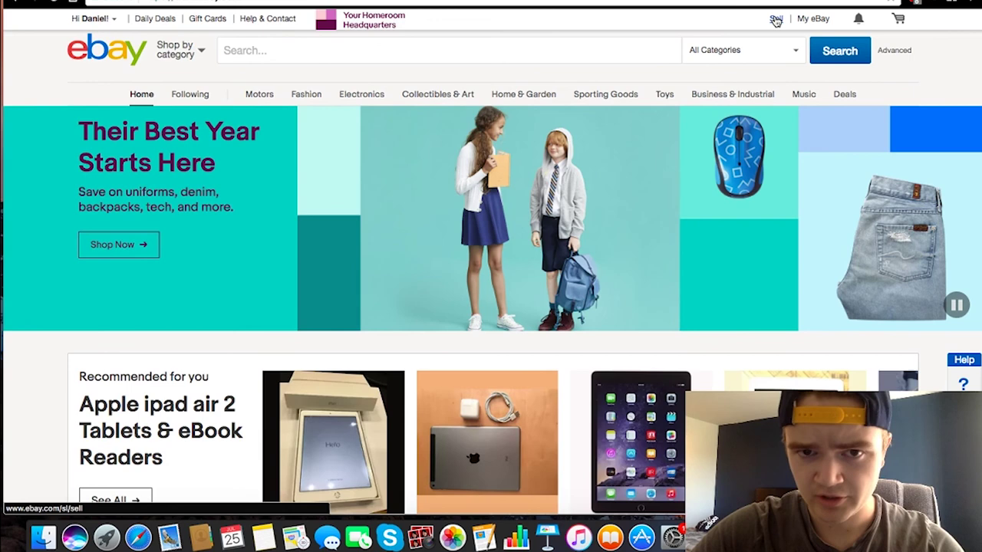
click(776, 19)
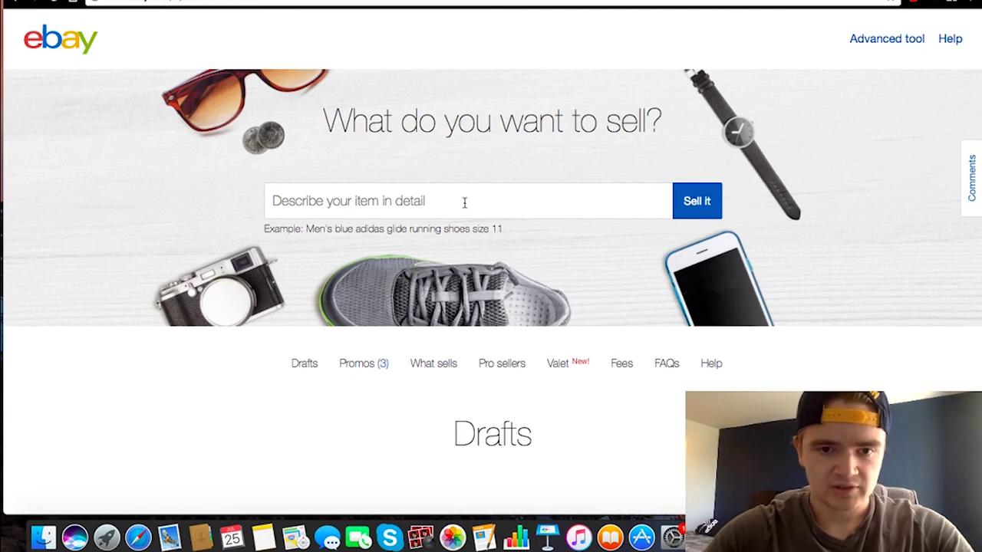
text(sonic bomb)
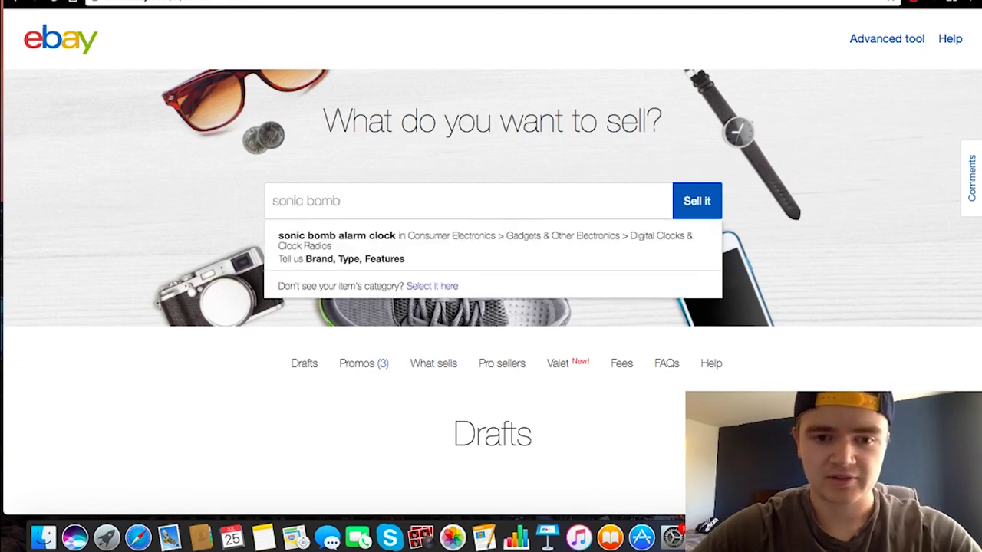
key(Return)
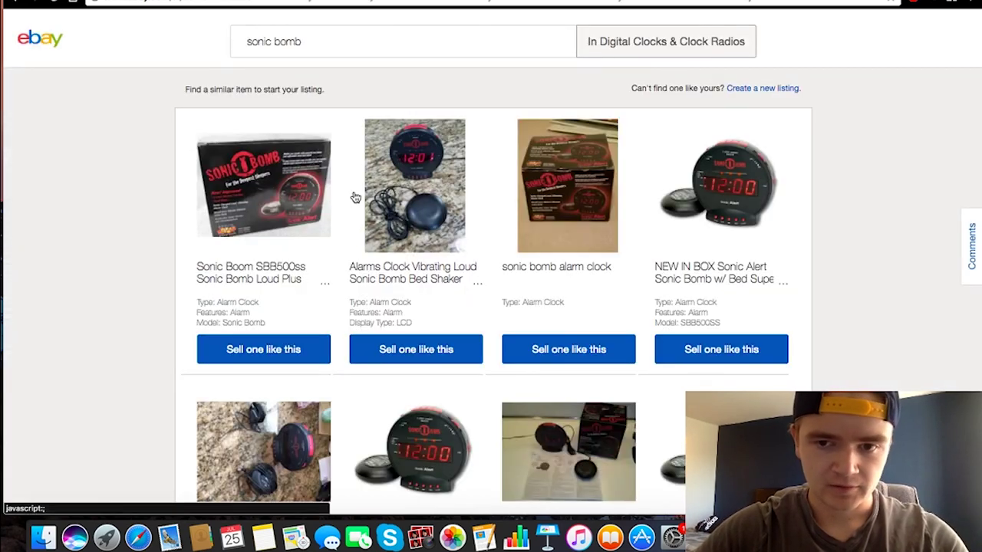
- Base the listing on the first Sonic Bomb result and set its condition to New
scroll(414, 335, down, 1)
scroll(415, 335, down, 3)
scroll(414, 335, up, 1)
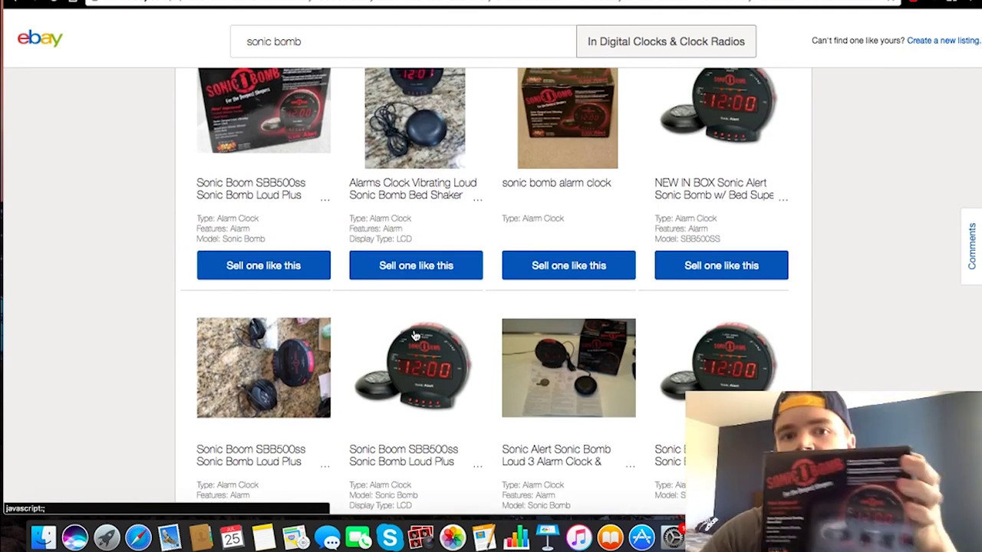
scroll(346, 426, up, 2)
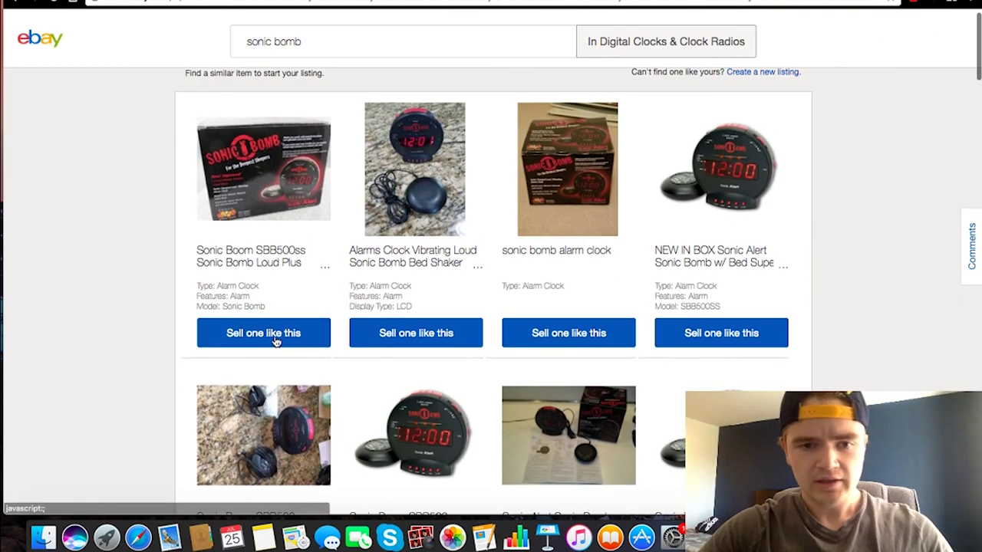
click(278, 336)
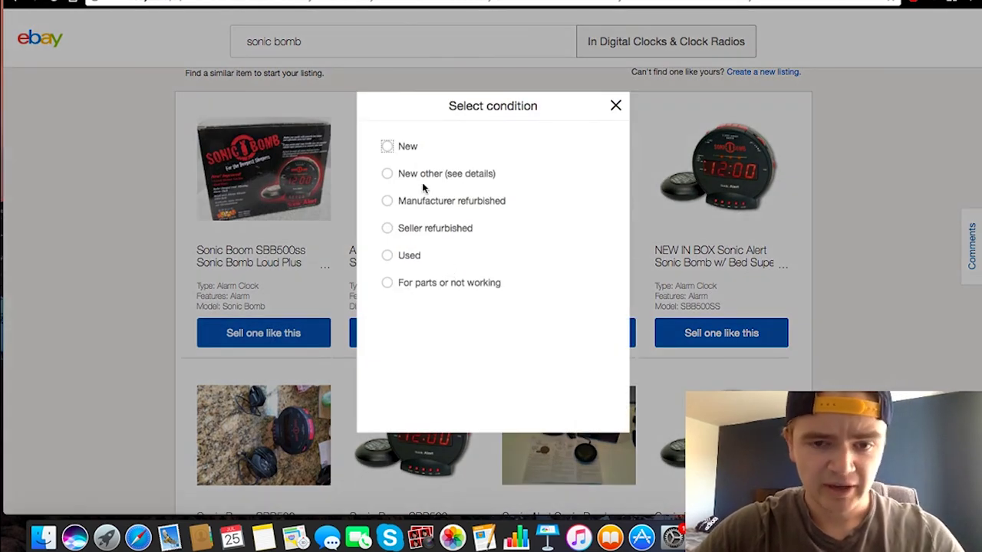
click(387, 146)
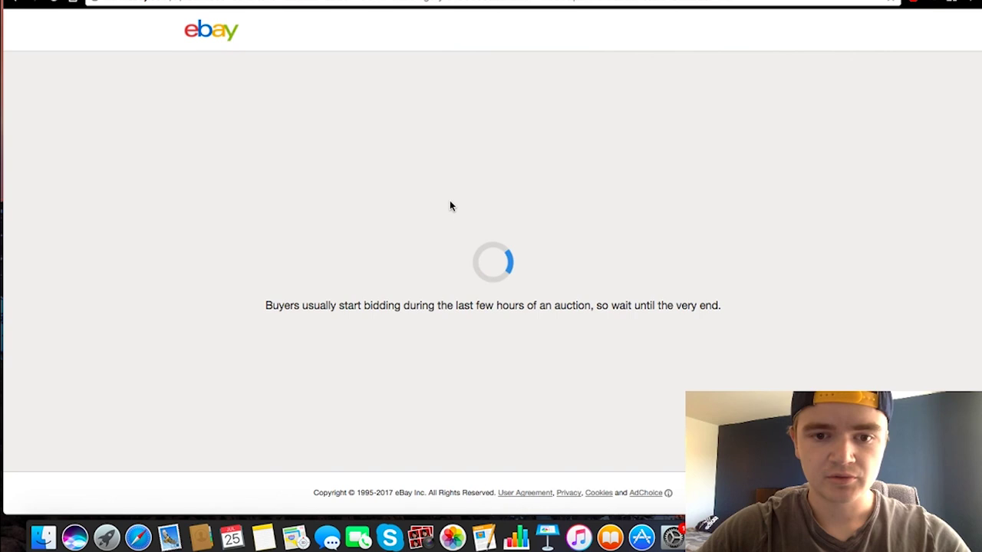
scroll(475, 178, down, 1)
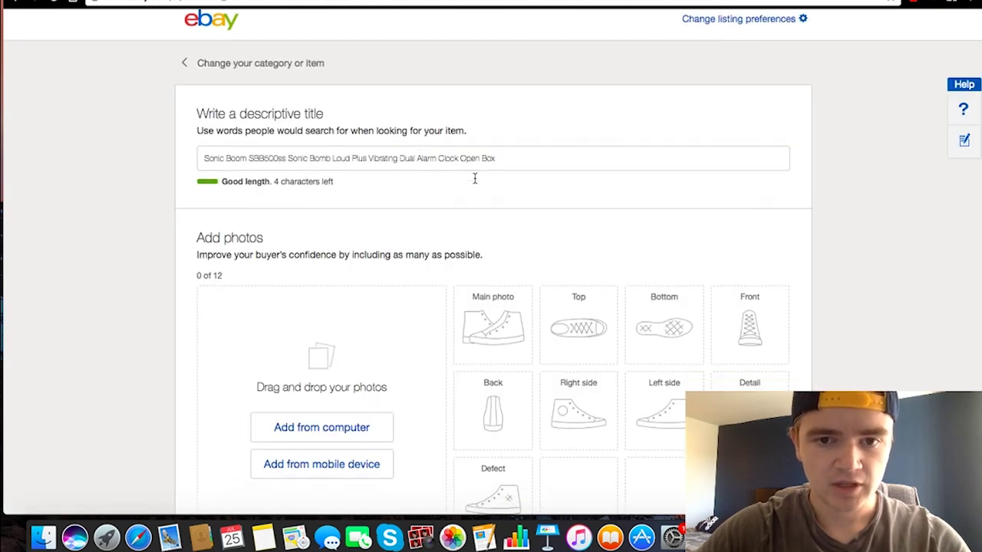
scroll(460, 168, down, 2)
click(404, 127)
click(288, 127)
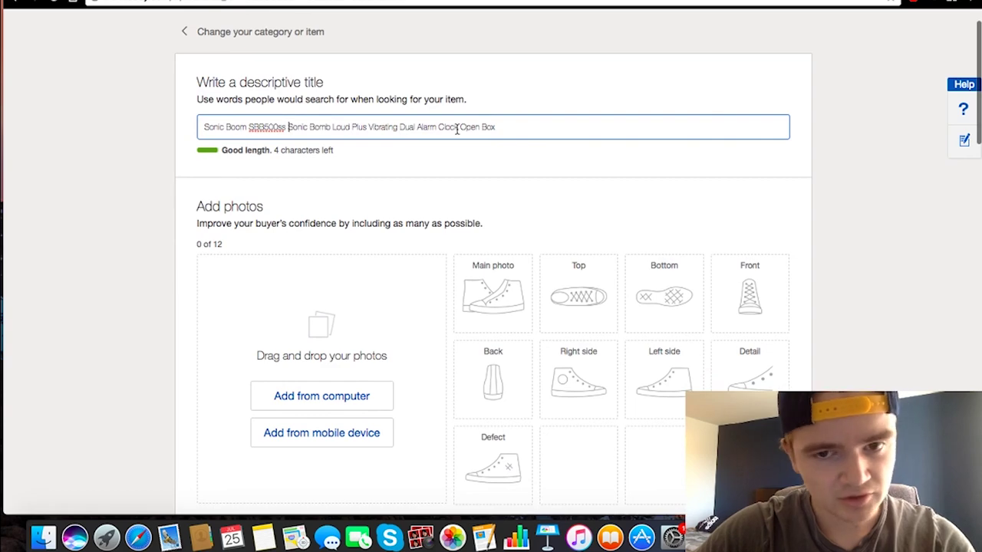
scroll(457, 128, down, 3)
scroll(456, 130, down, 2)
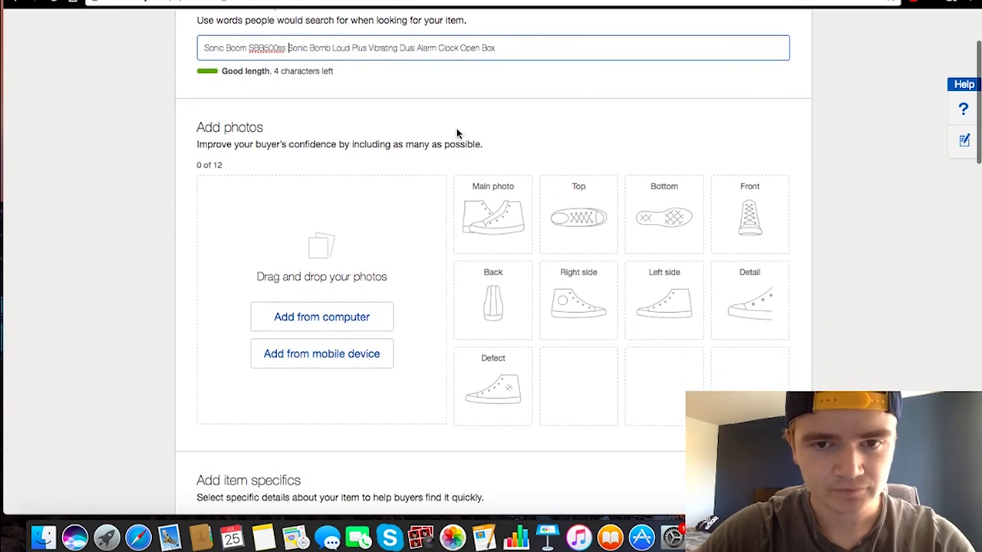
scroll(456, 132, down, 4)
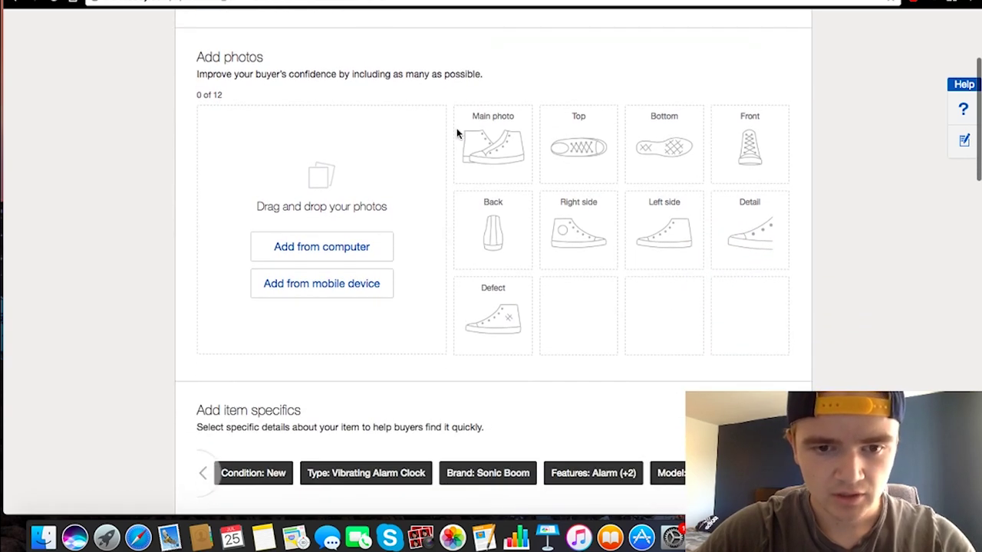
click(336, 253)
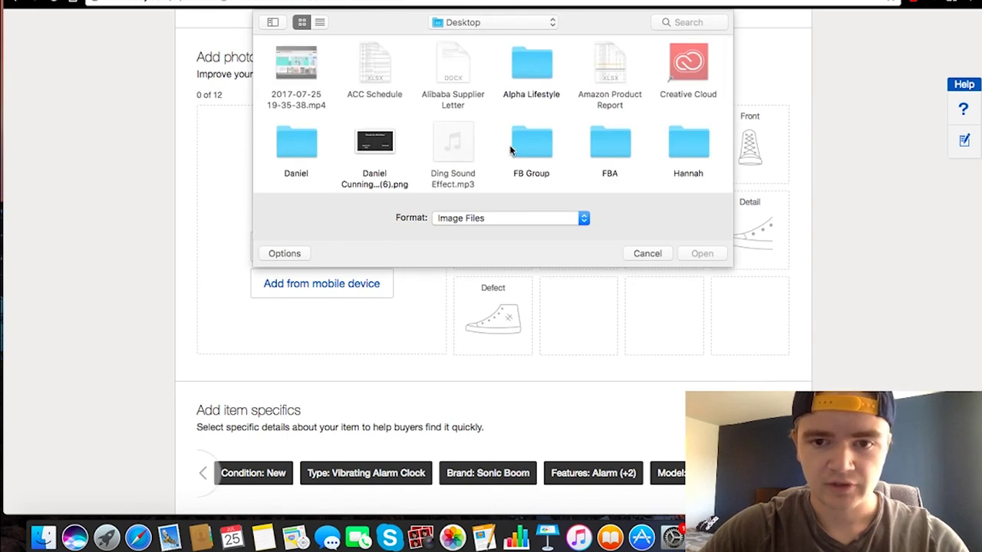
scroll(460, 153, down, 3)
scroll(399, 157, up, 2)
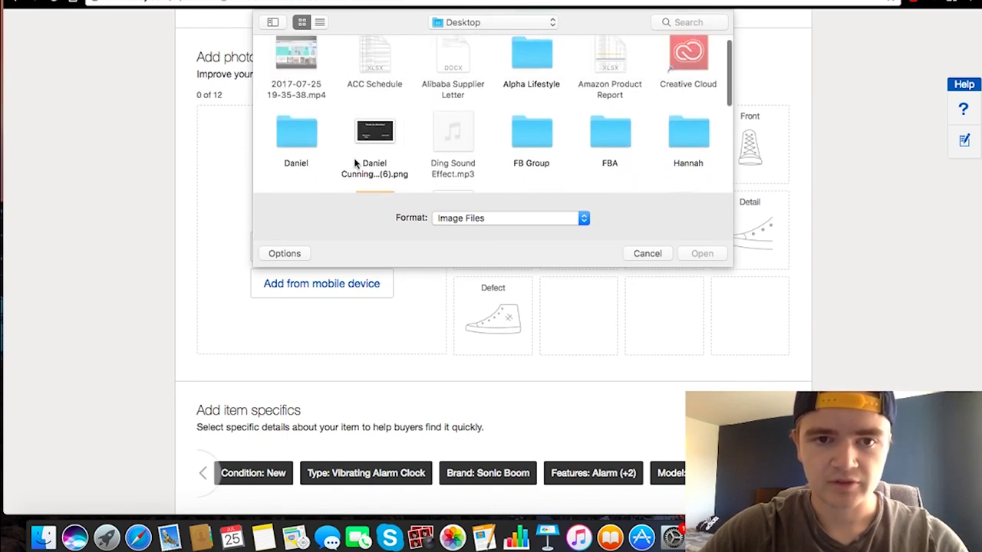
click(648, 253)
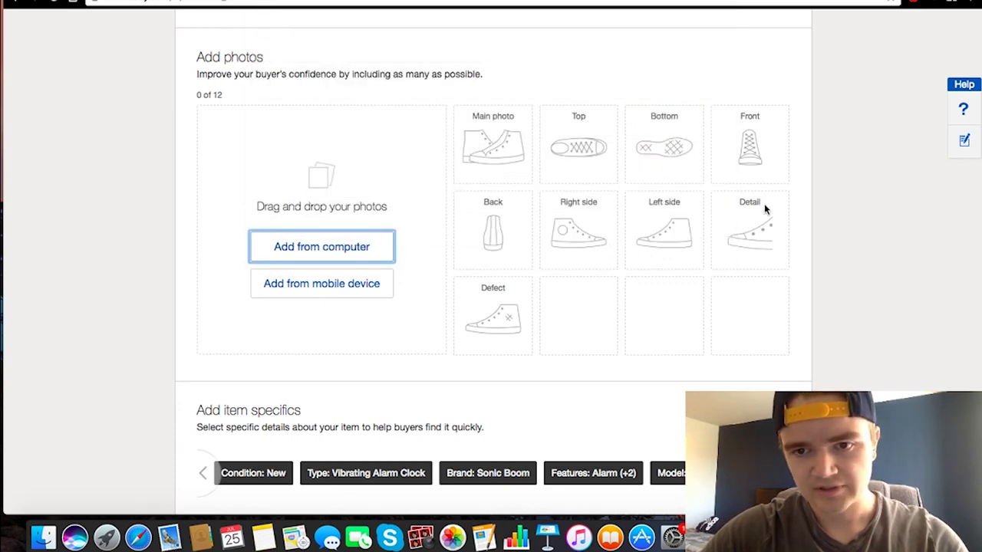
scroll(583, 228, down, 5)
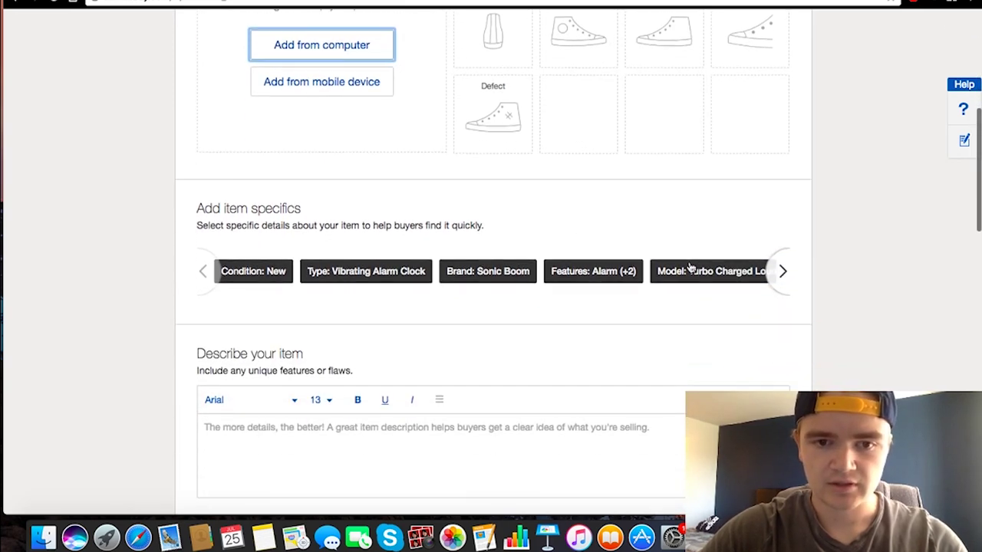
click(781, 274)
click(781, 274)
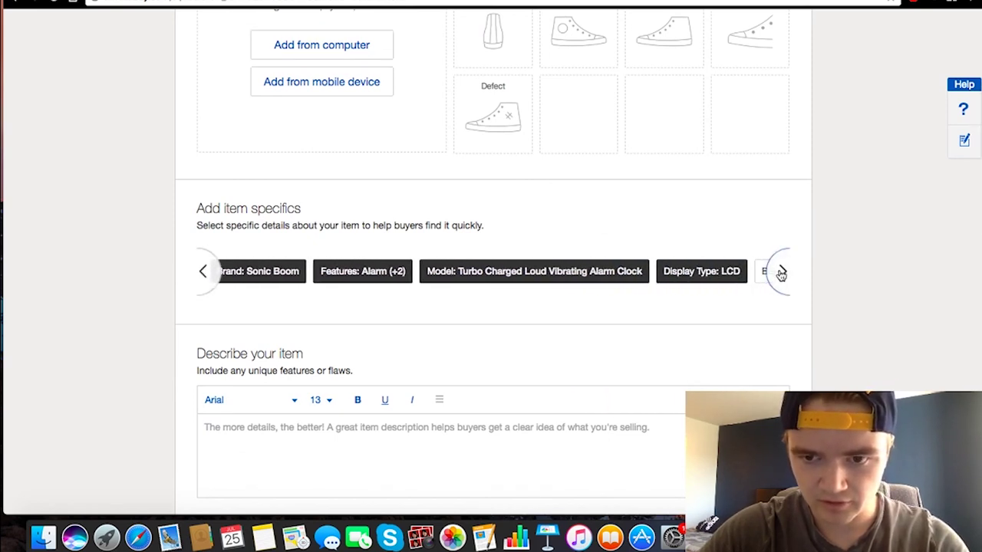
click(781, 274)
click(786, 278)
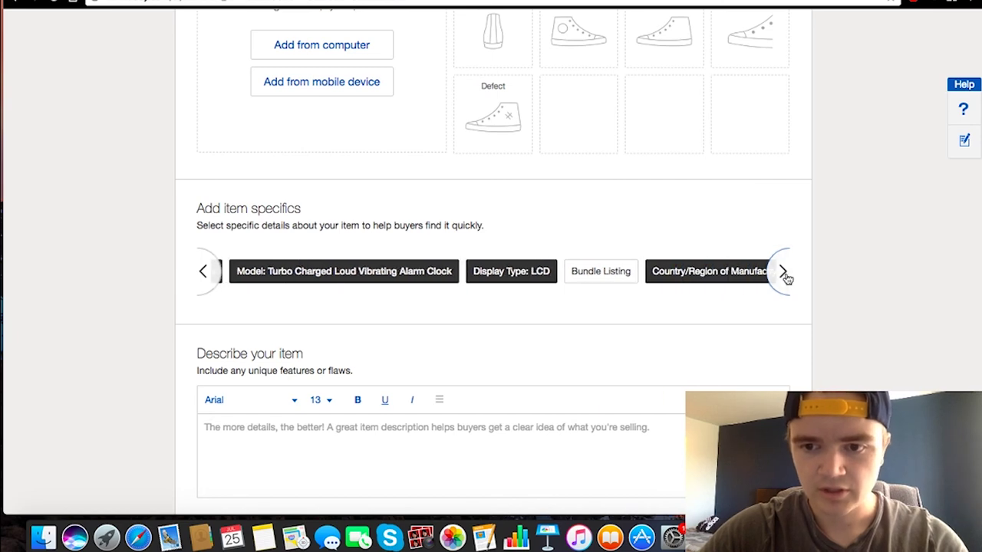
click(204, 279)
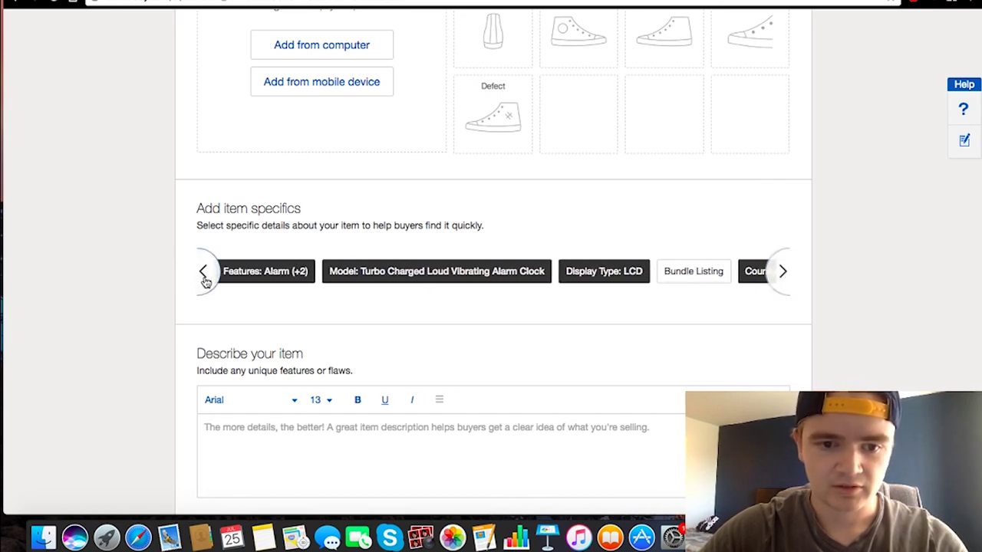
click(204, 278)
scroll(274, 346, up, 1)
scroll(274, 346, down, 4)
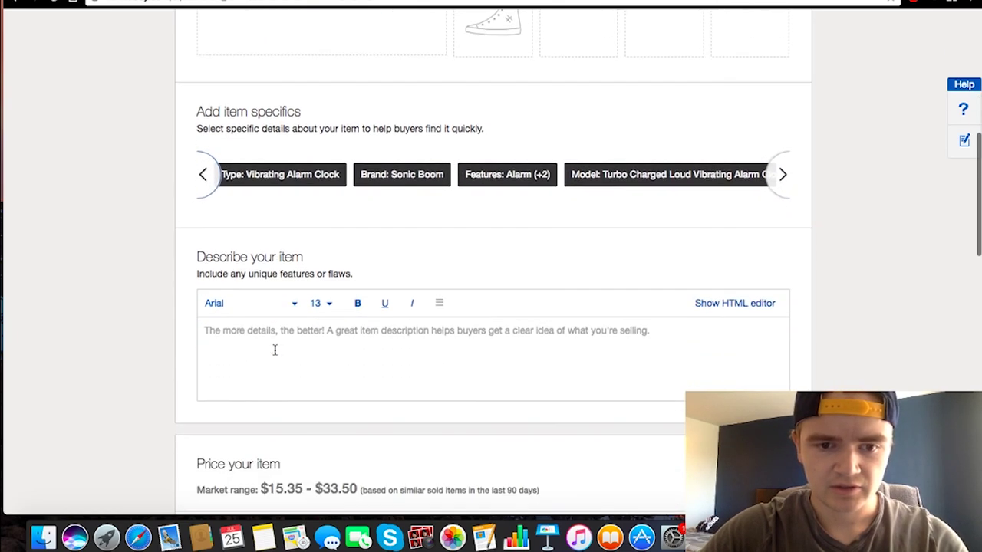
- Draft a description ending as 'used once, looks like new.', then delete it to leave the box empty
click(274, 350)
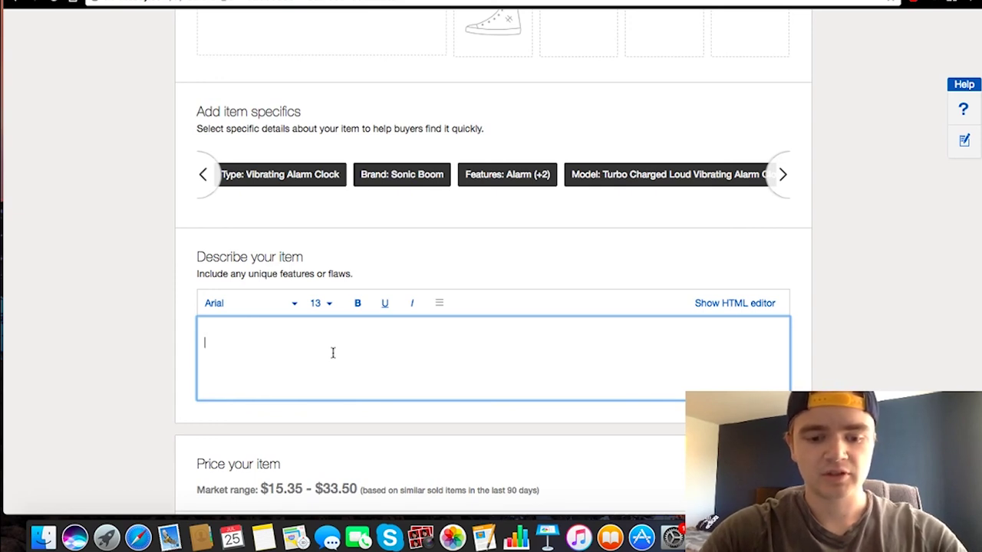
text(New )
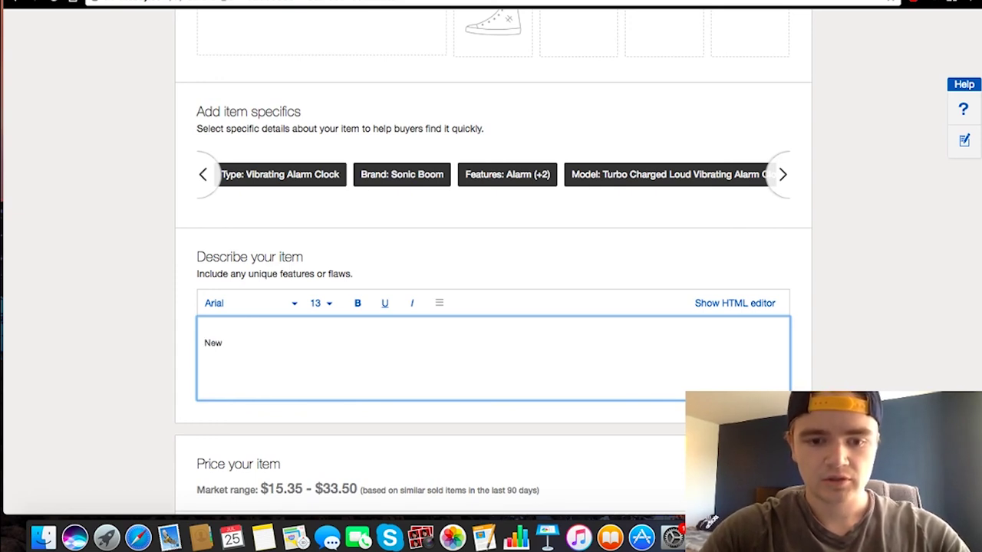
text(in)
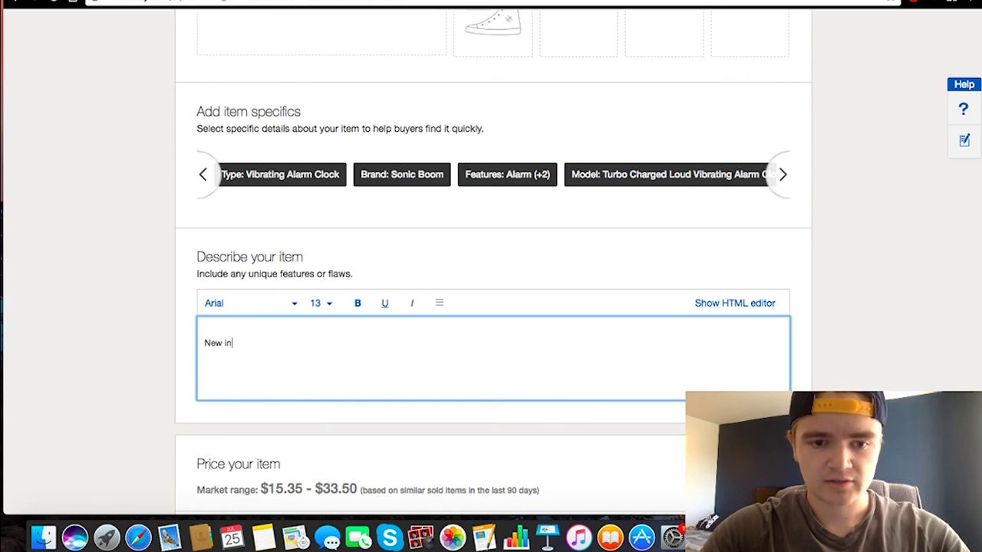
text(bocbox, nev)
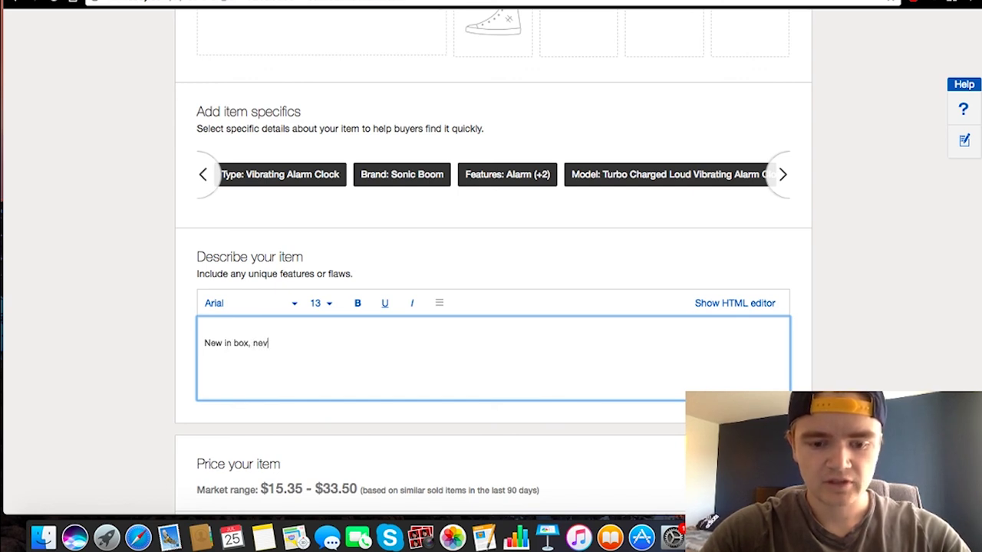
text(er used.)
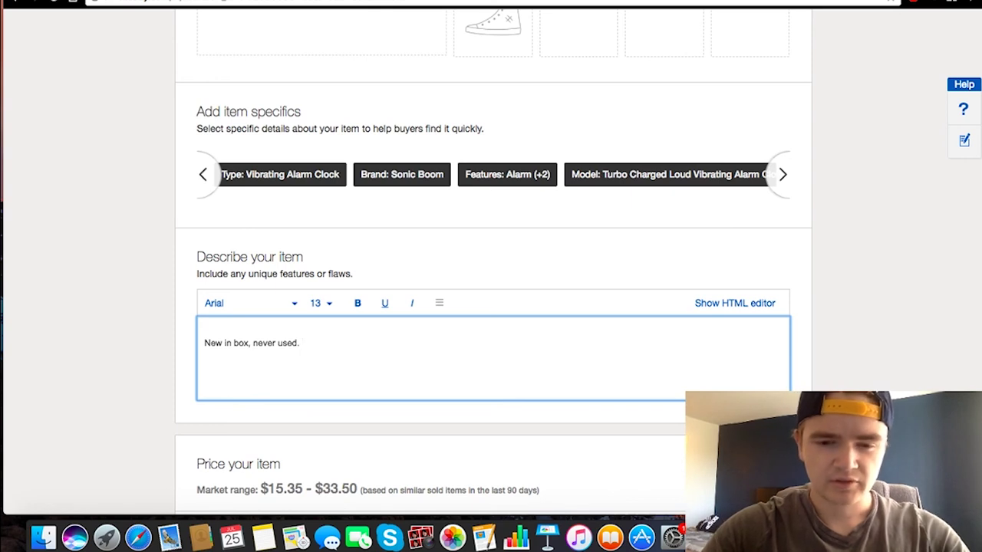
key(BackSpace)
key(BackSpace)
key(BackSpace)
key(BackSpace)
key(BackSpace)
key(BackSpace)
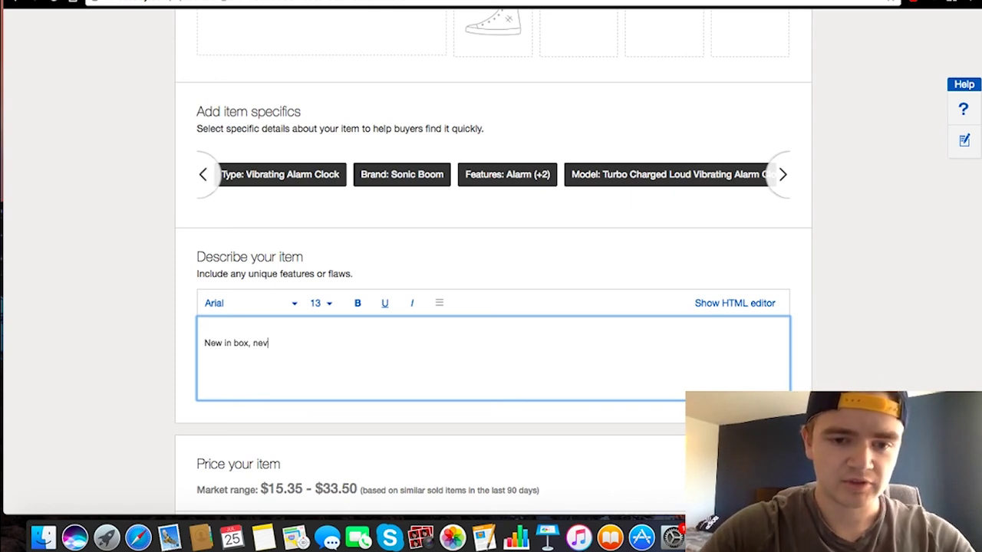
key(BackSpace)
key(BackSpace)
key(BackSpace)
key(BackSpace)
key(BackSpace)
key(BackSpace)
key(BackSpace)
key(BackSpace)
key(BackSpace)
key(BackSpace)
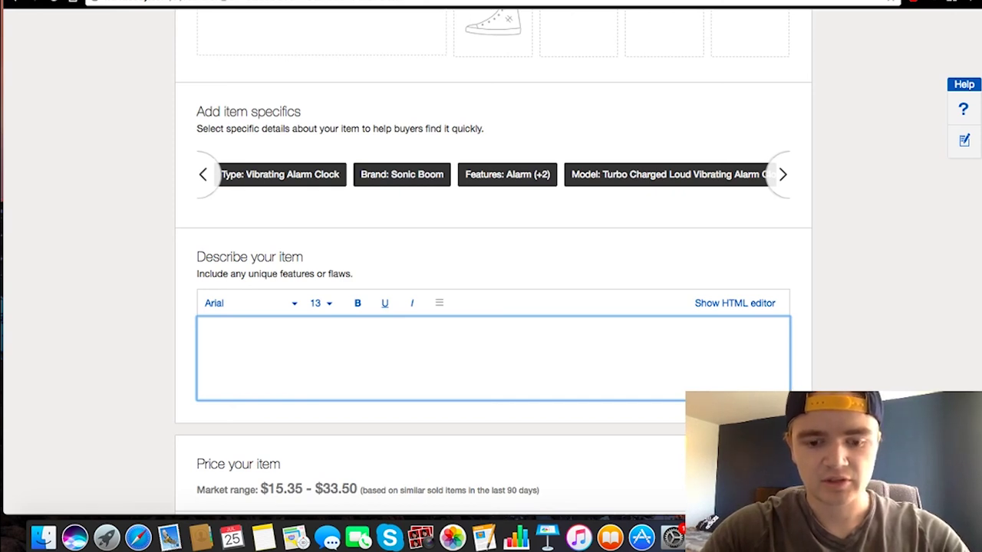
text(used once, looks l)
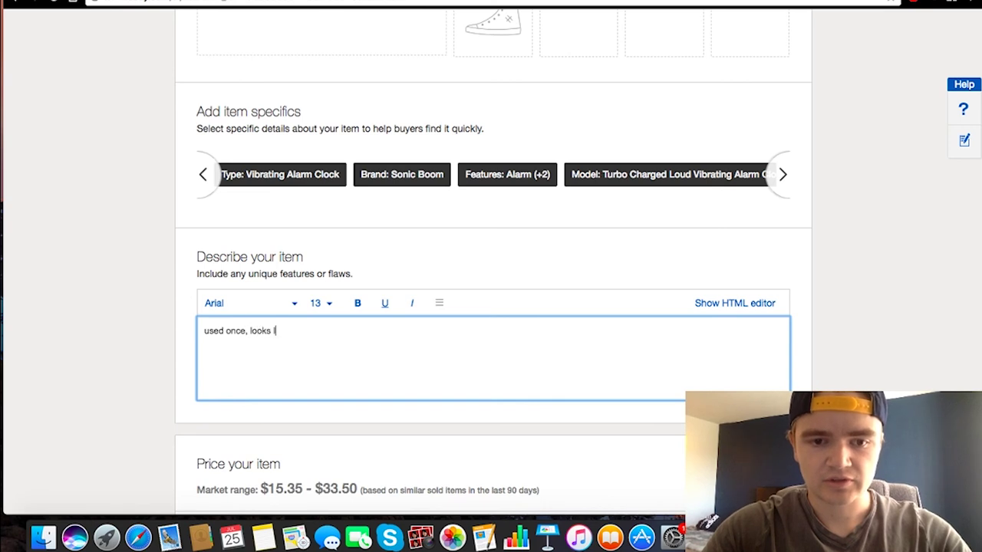
text(ike new.)
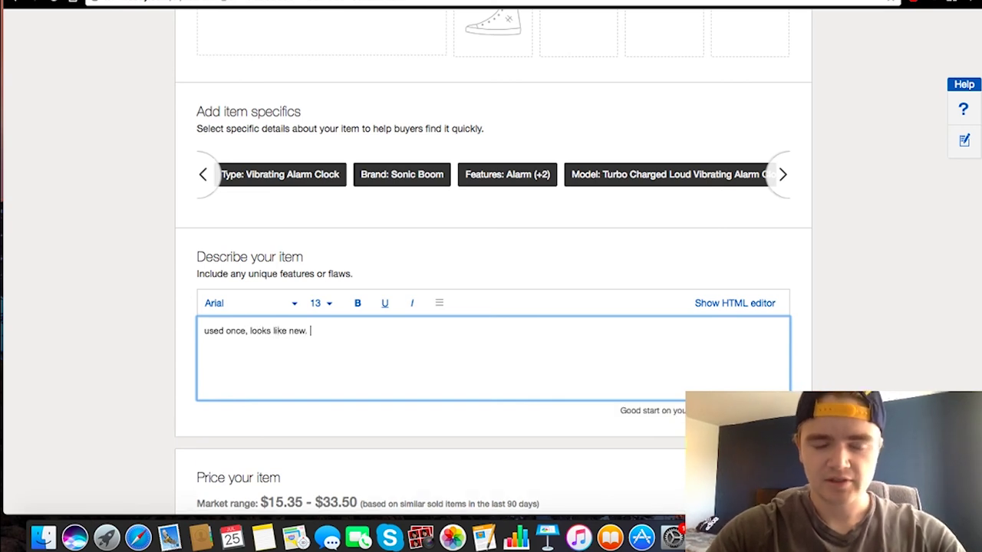
triple_click(301, 332)
key(BackSpace)
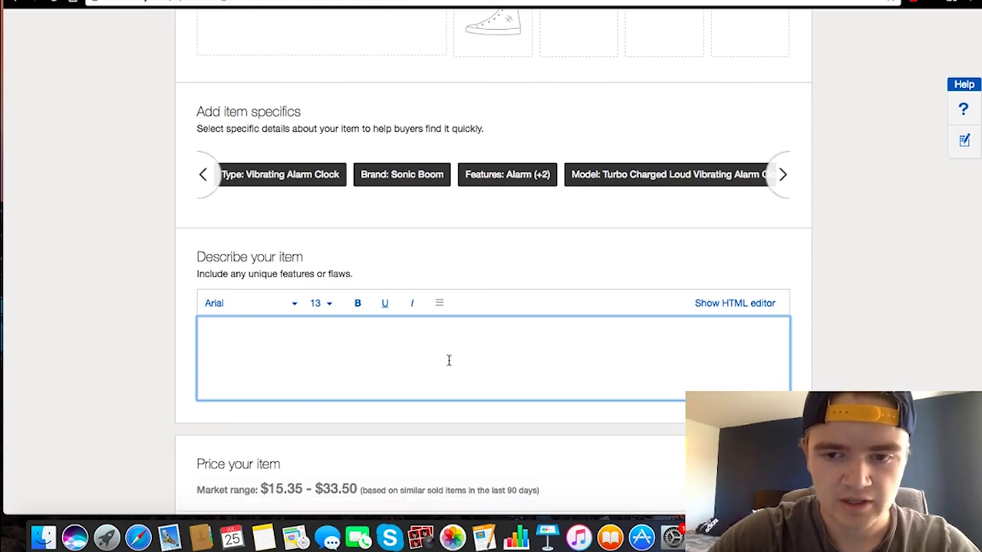
- Open the pricing options and add a Buy It Now price to the auction
scroll(448, 360, down, 5)
scroll(449, 360, down, 4)
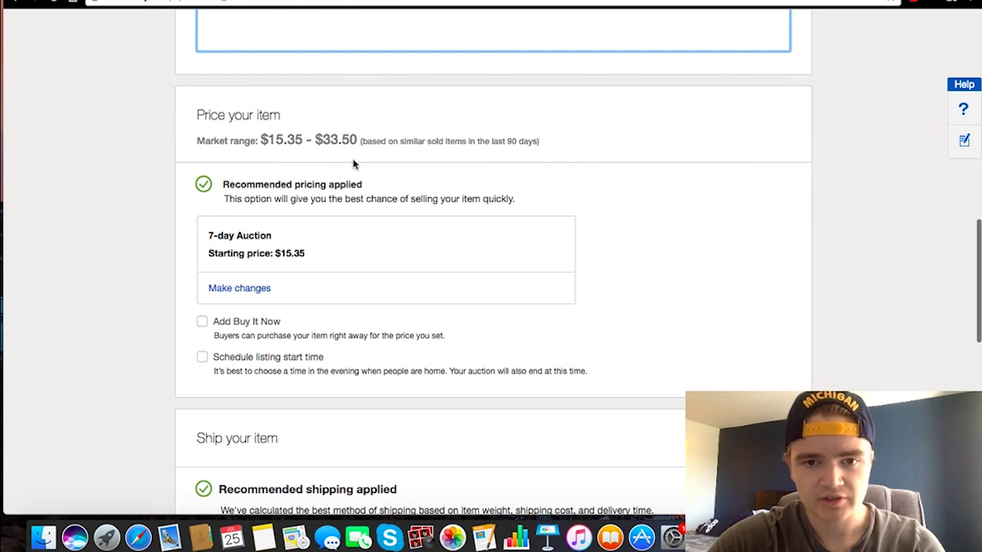
scroll(395, 212, down, 1)
scroll(384, 208, down, 1)
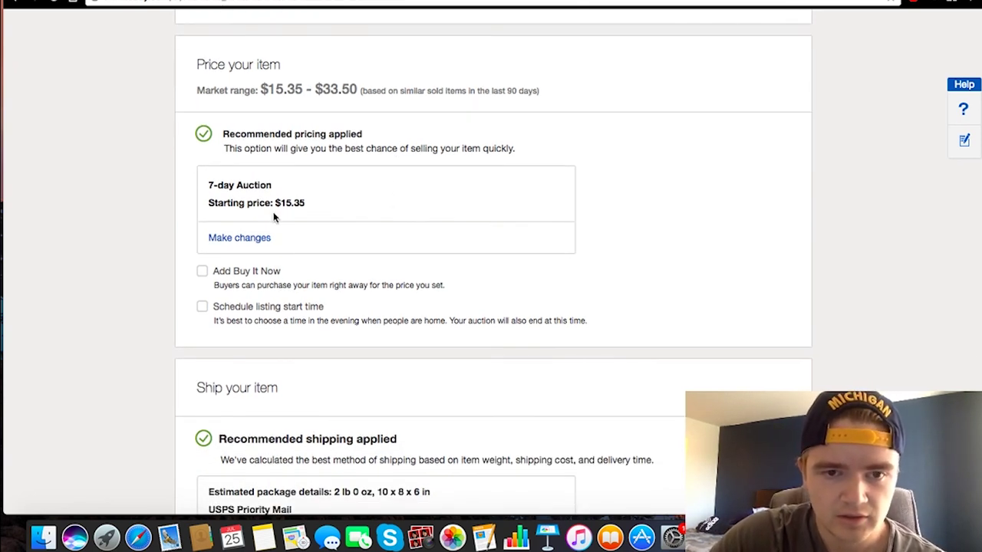
scroll(270, 201, down, 3)
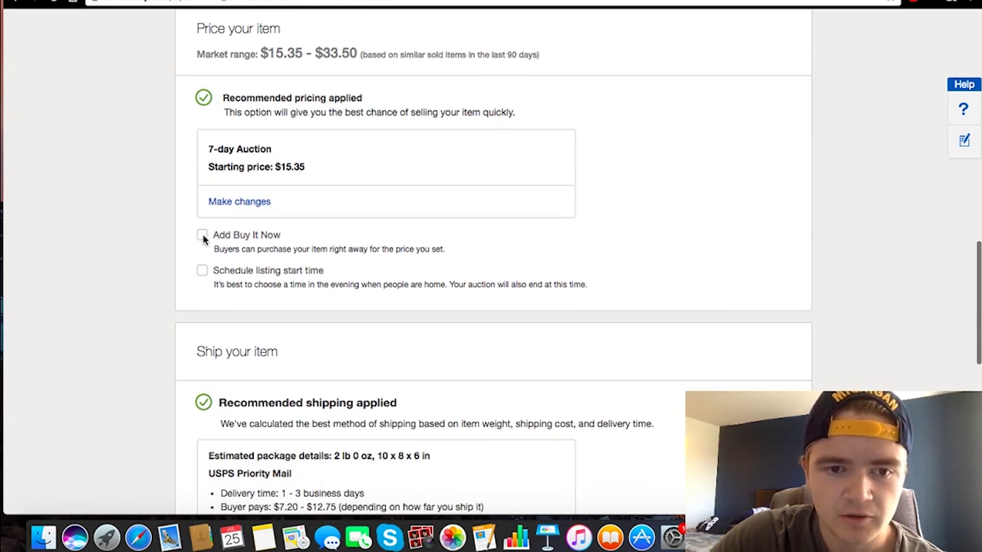
click(241, 204)
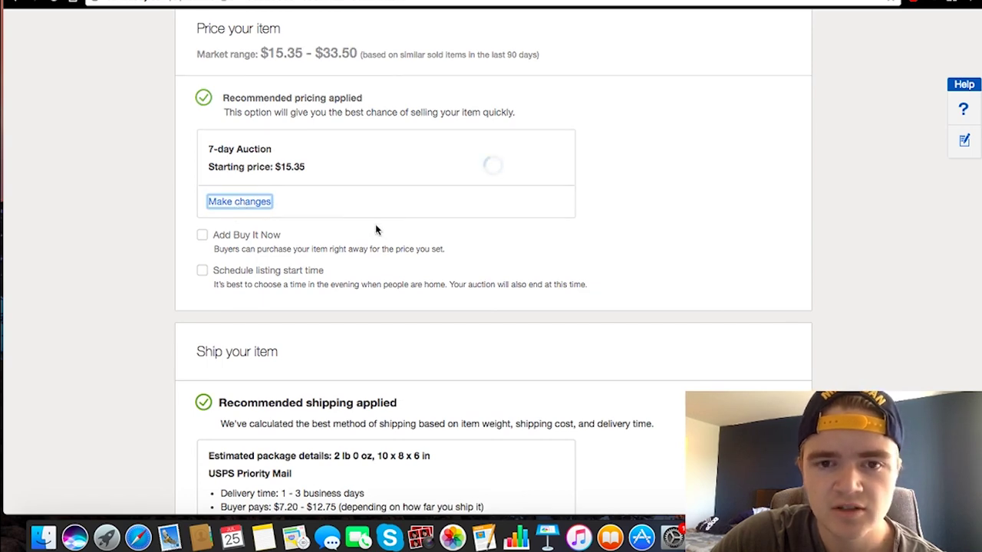
scroll(292, 333, up, 2)
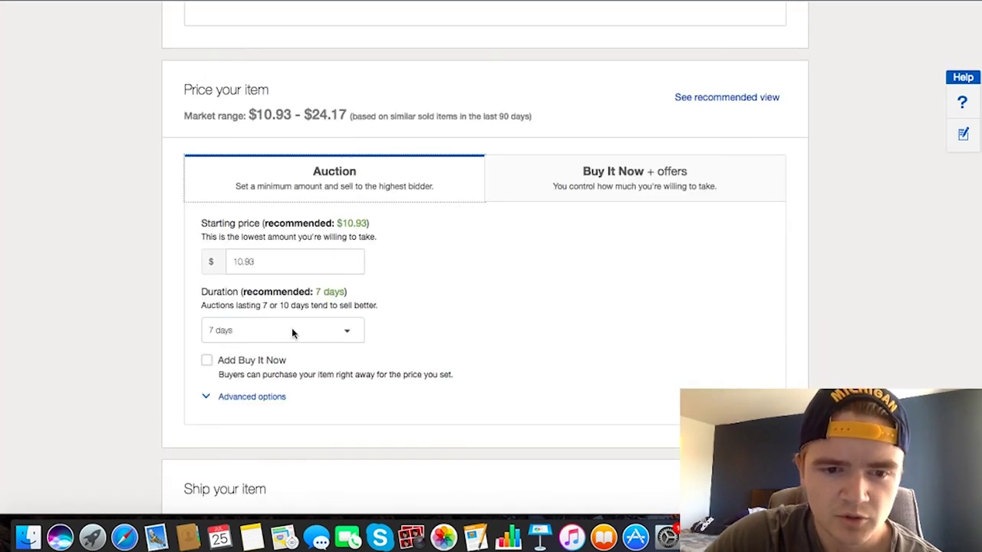
click(206, 361)
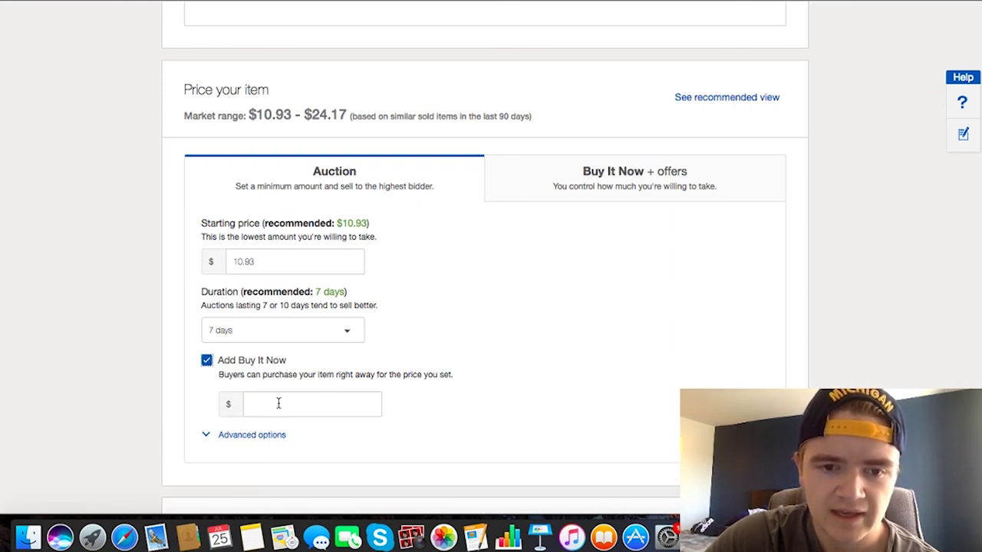
- Keep the 10.93 auction starting price and enter a 19.99 Buy It Now price
click(295, 263)
key(shift+Left)
key(shift+Left)
key(shift+Left)
key(shift+Left)
key(shift+Left)
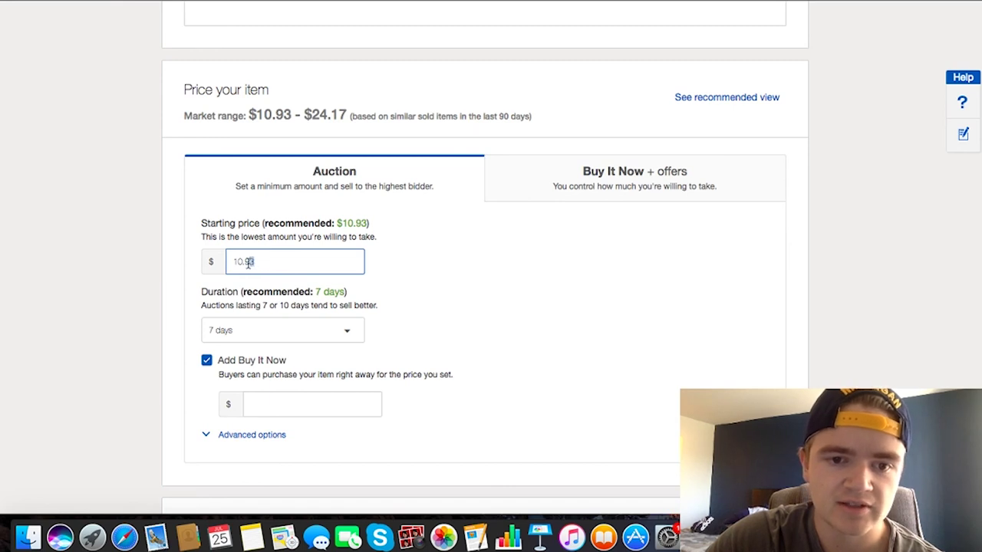
click(266, 261)
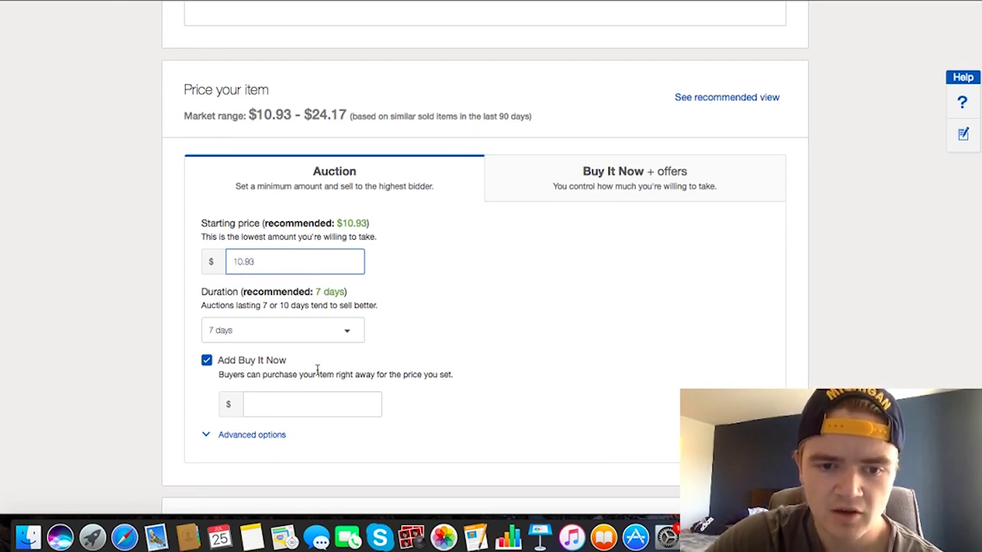
click(288, 404)
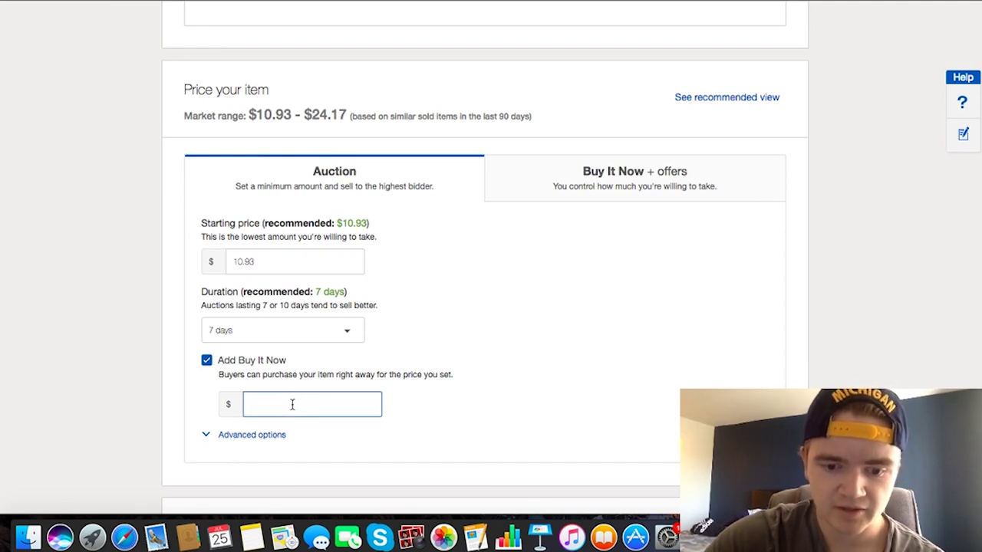
text(1)
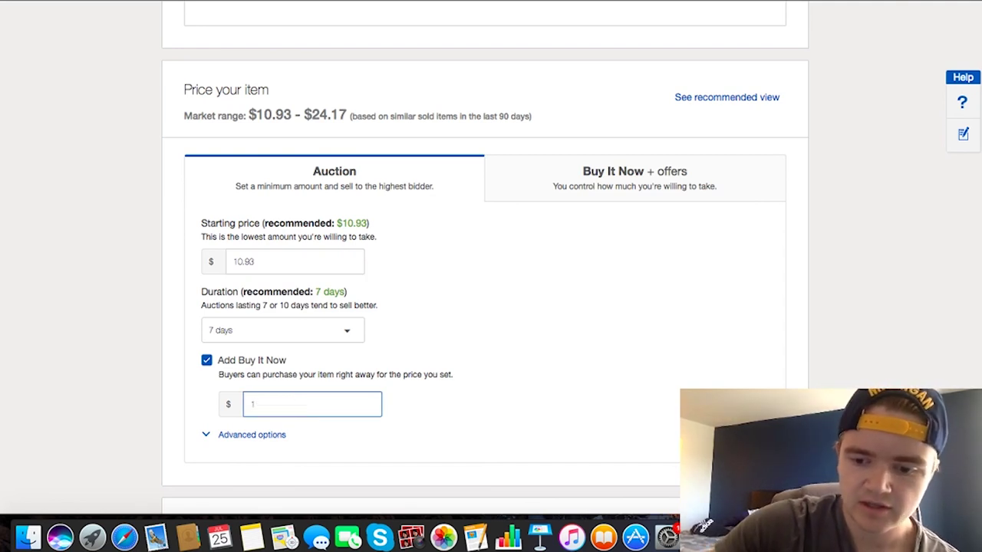
text(9.99)
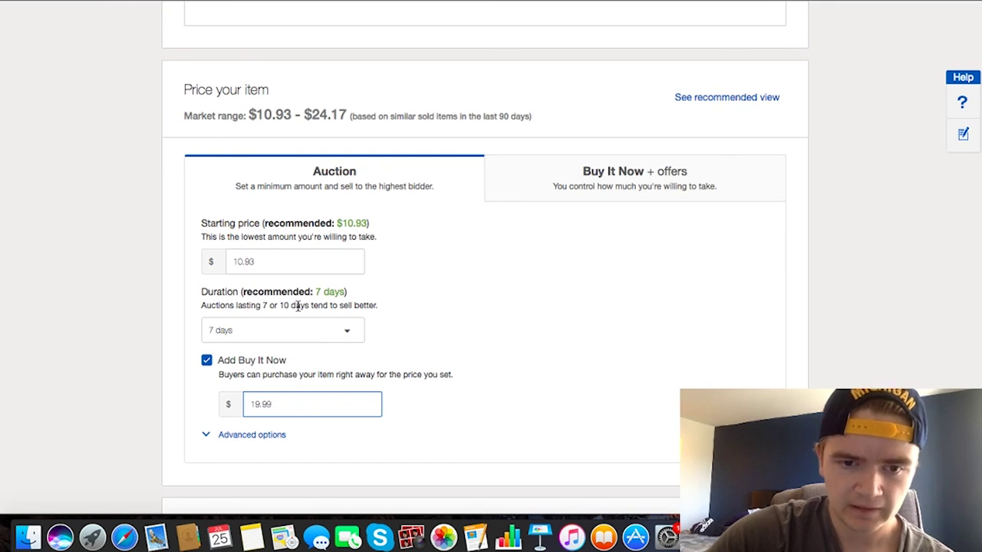
click(280, 262)
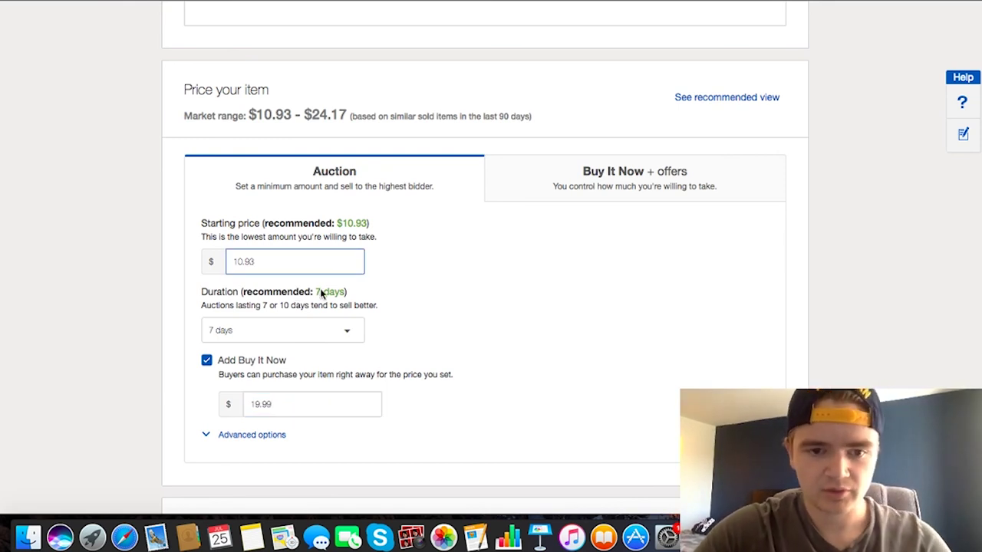
double_click(267, 265)
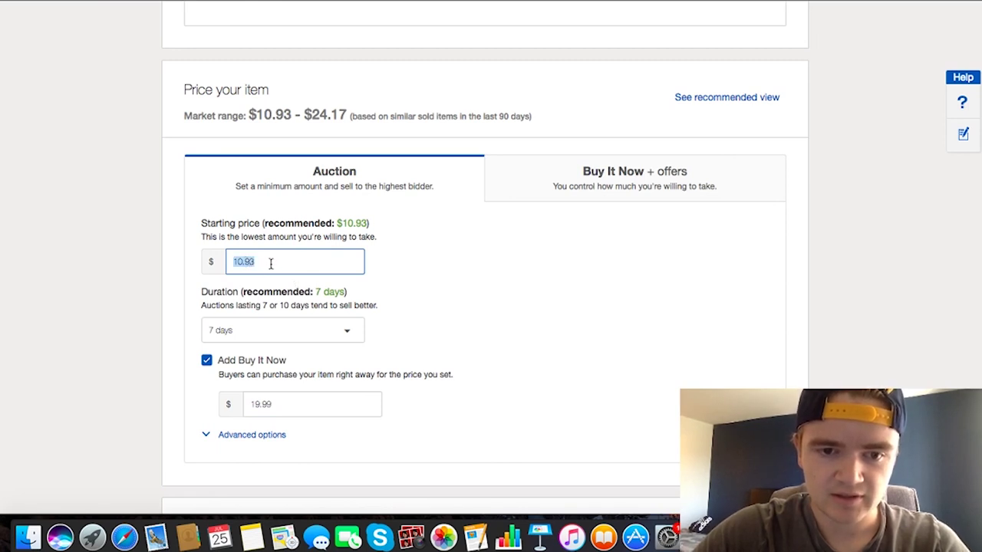
click(268, 262)
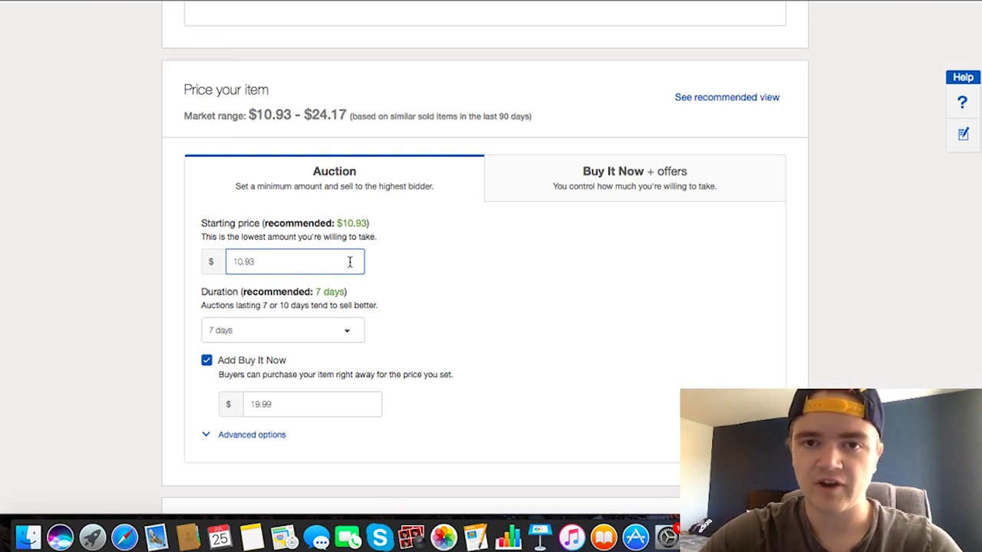
click(303, 401)
drag(303, 402, 248, 402)
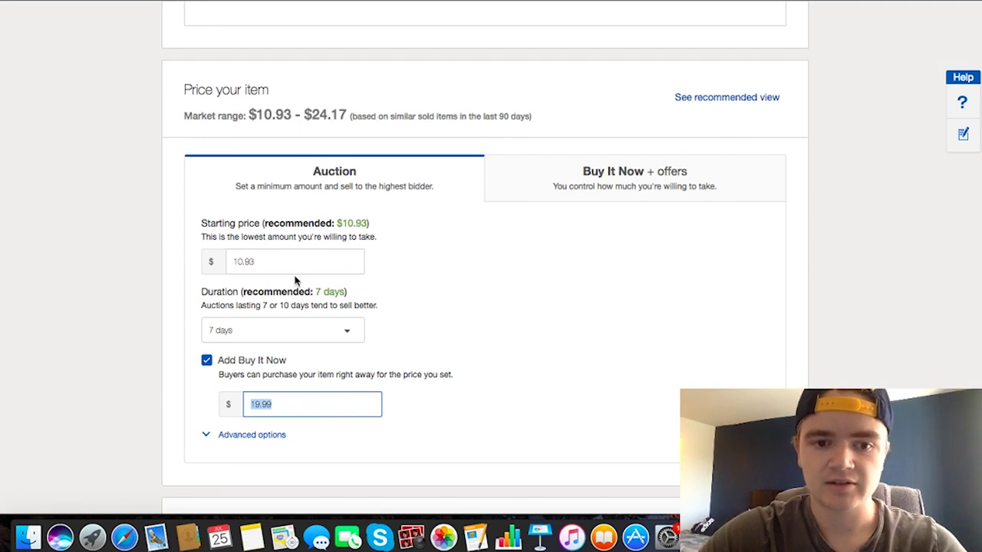
- Switch the format to Buy It Now + offers, keeping the 24.17 price
click(635, 187)
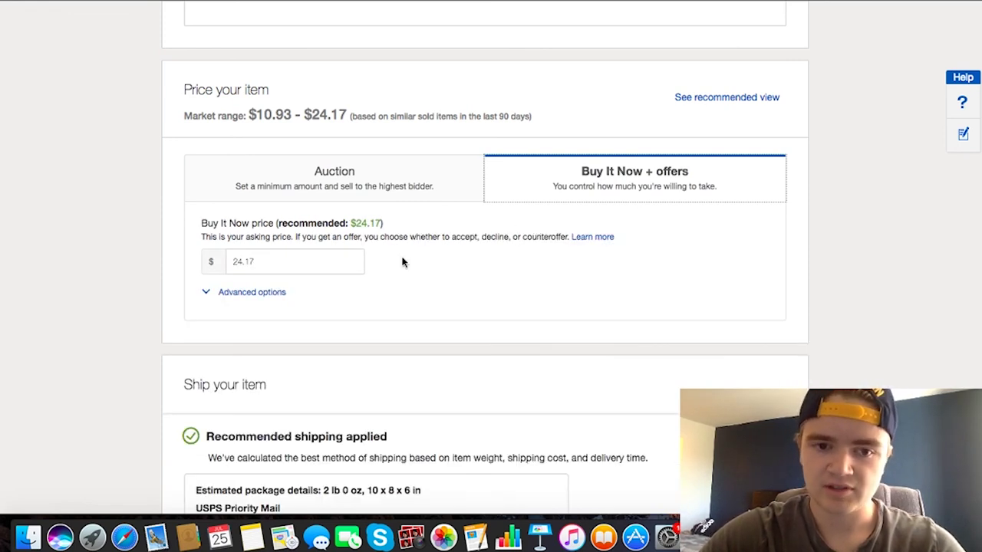
click(330, 260)
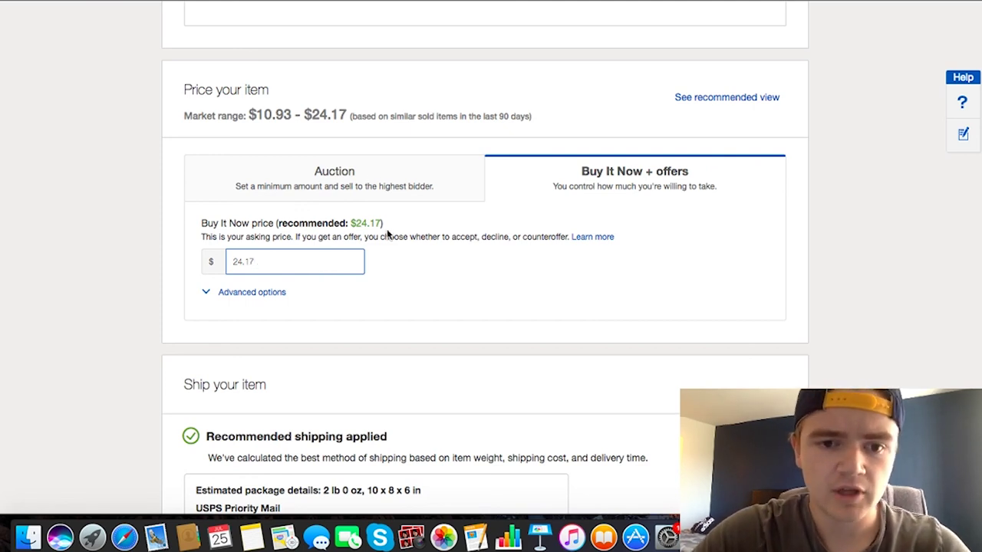
scroll(400, 271, down, 1)
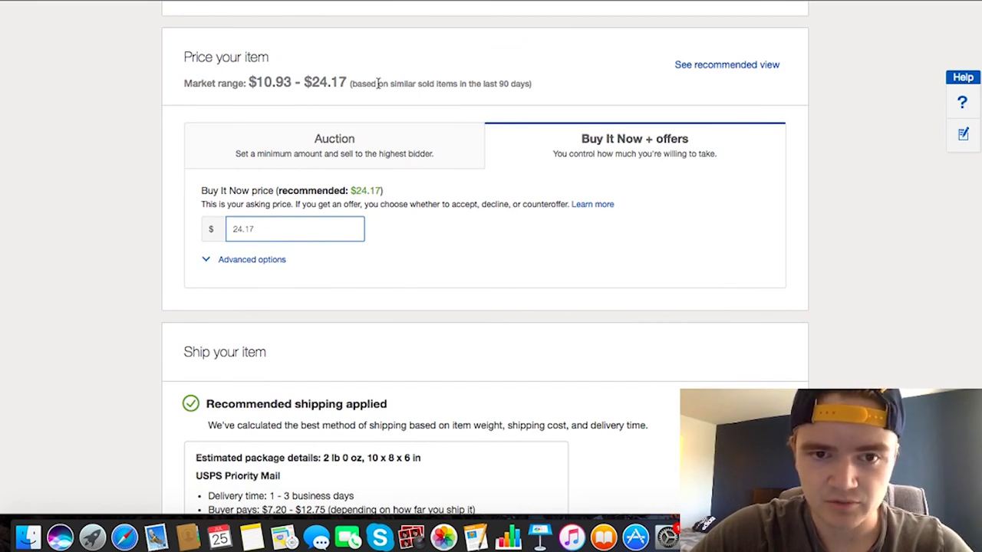
click(339, 138)
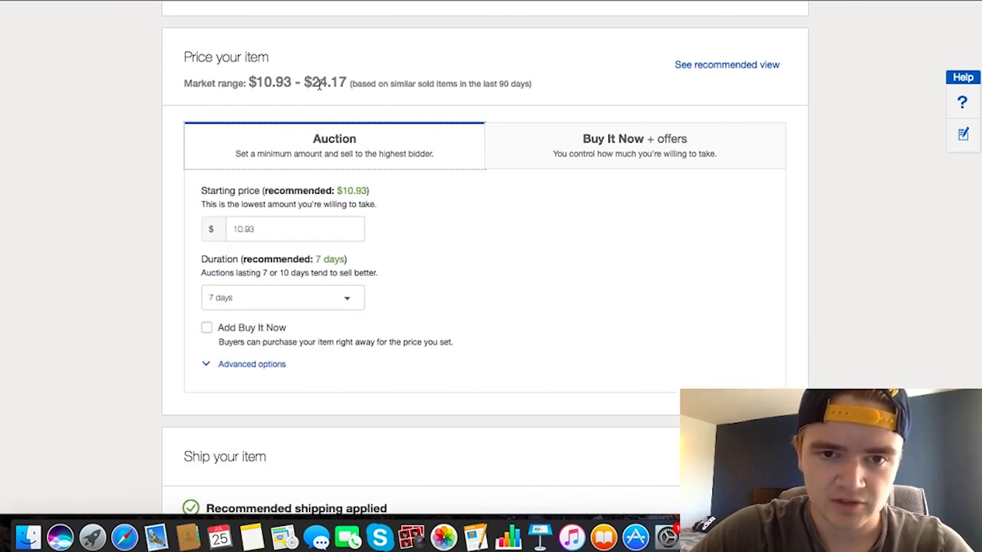
click(605, 171)
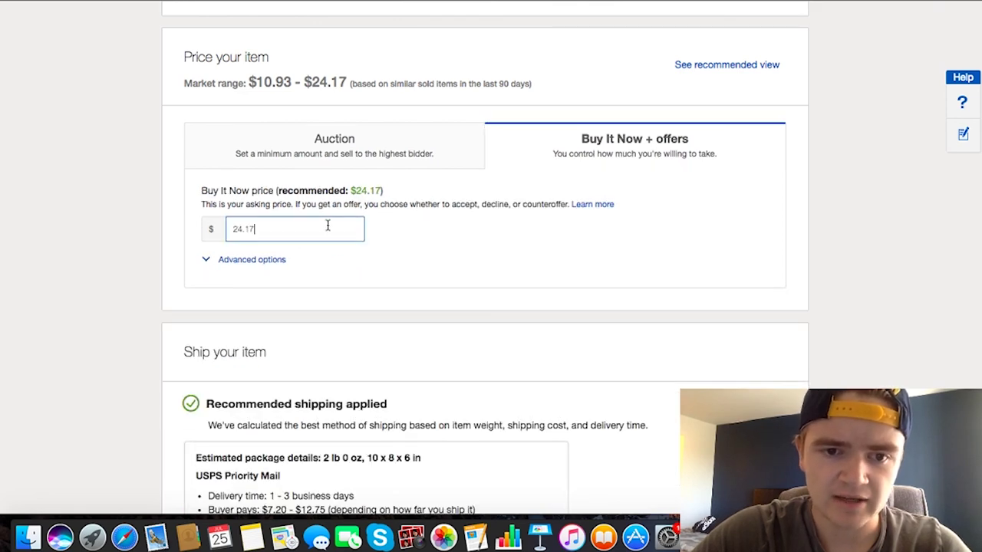
click(327, 226)
scroll(328, 225, down, 5)
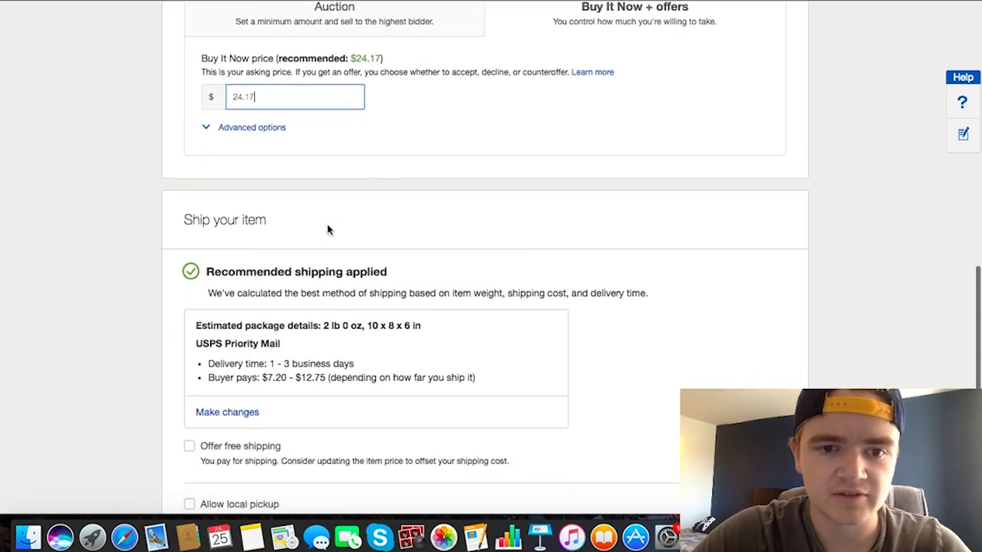
scroll(326, 224, down, 2)
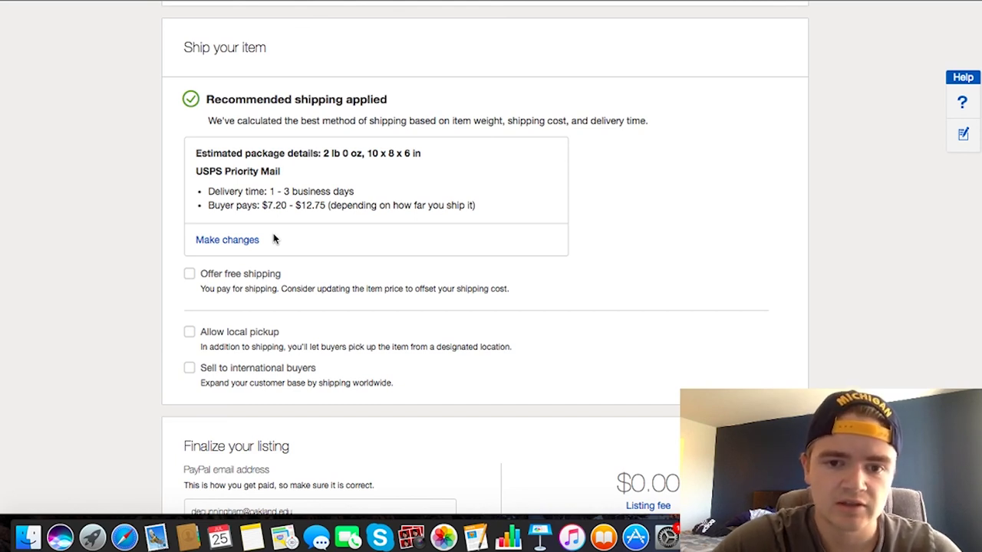
drag(262, 204, 316, 191)
click(264, 191)
click(316, 191)
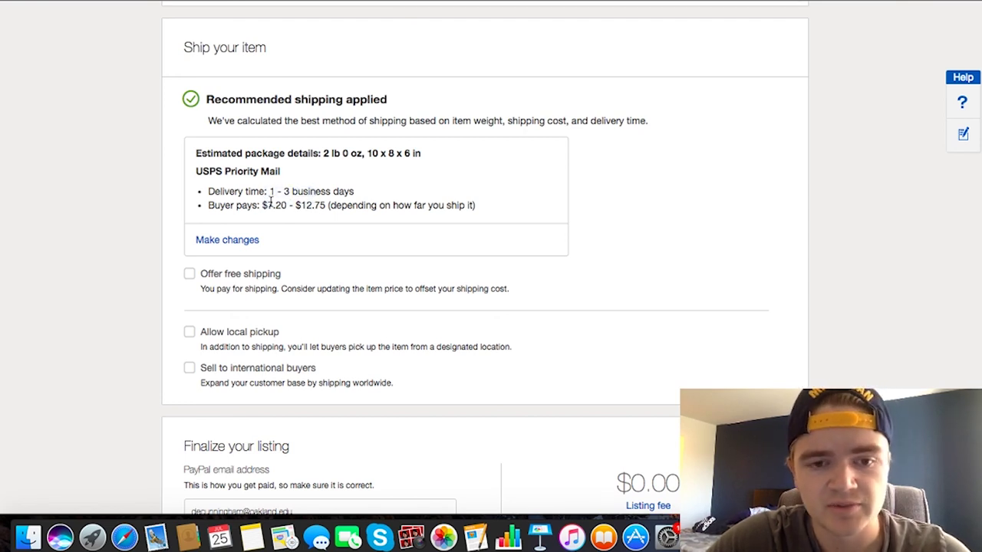
drag(263, 206, 330, 206)
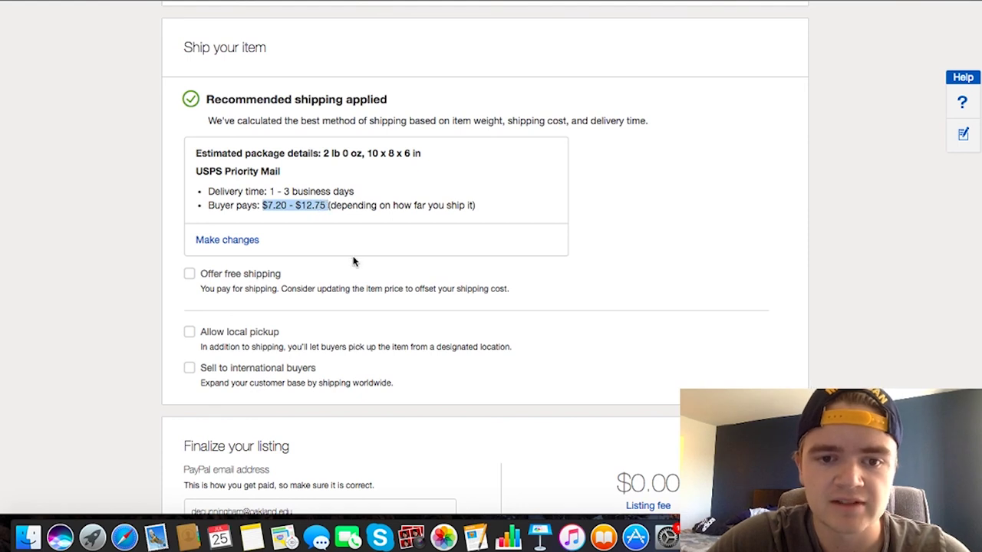
scroll(370, 234, down, 1)
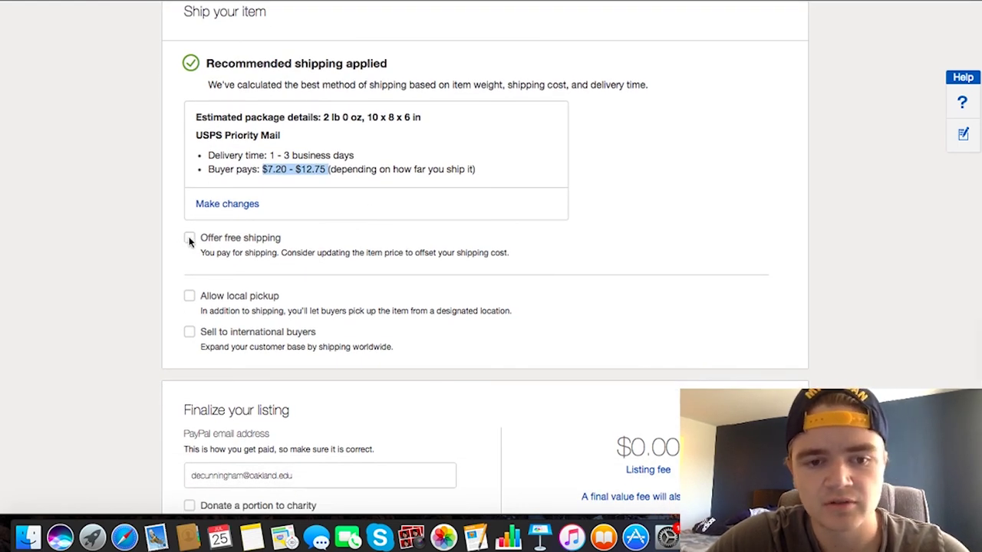
click(189, 296)
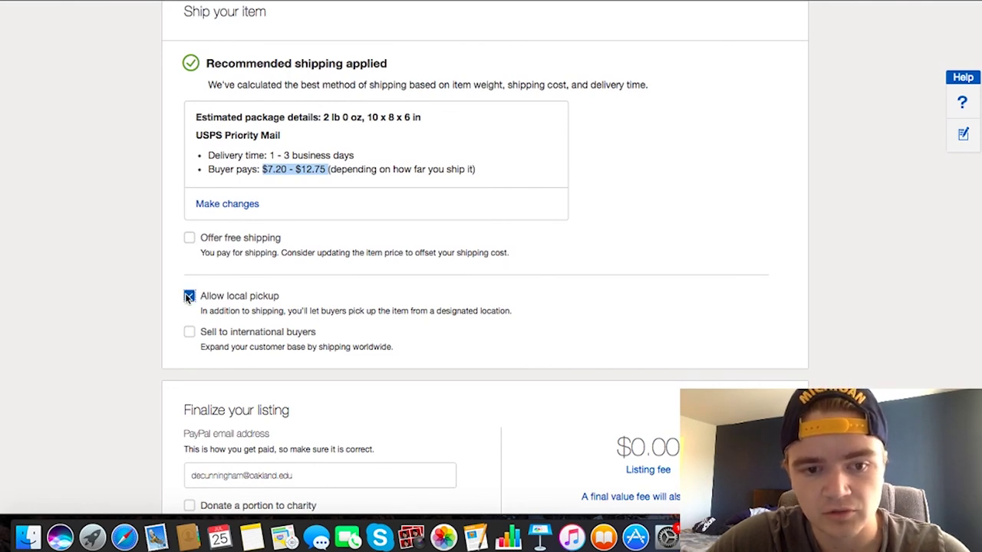
click(189, 296)
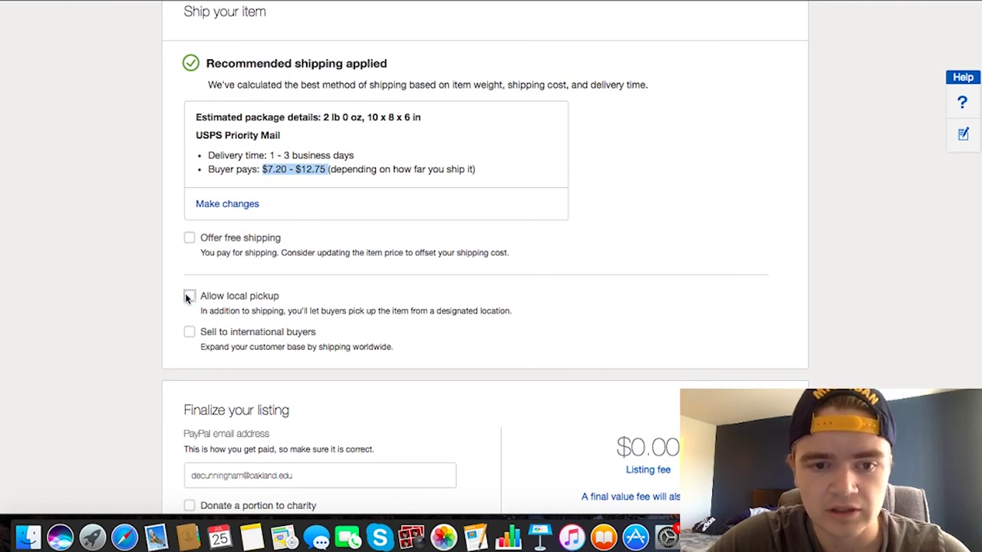
click(189, 332)
click(189, 333)
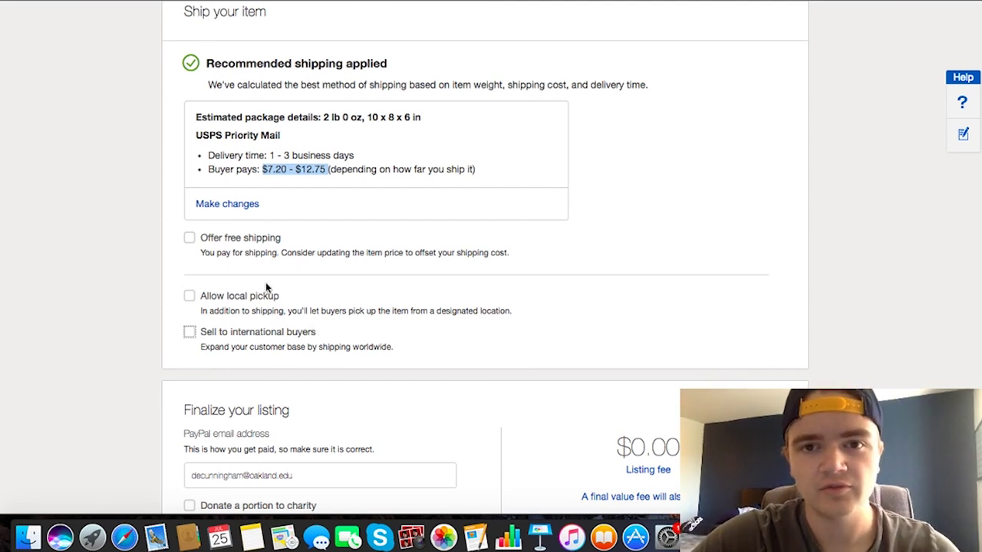
scroll(303, 281, down, 2)
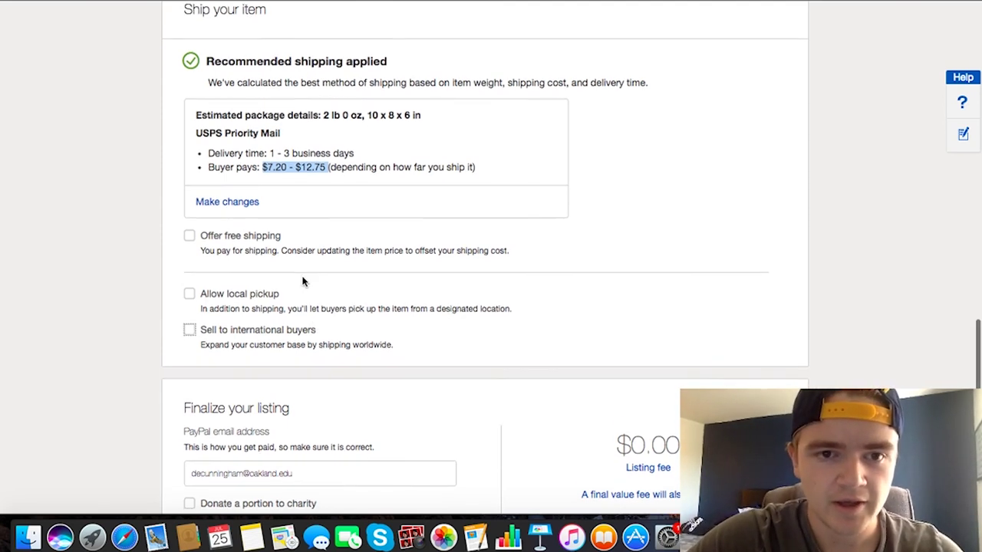
scroll(303, 281, down, 1)
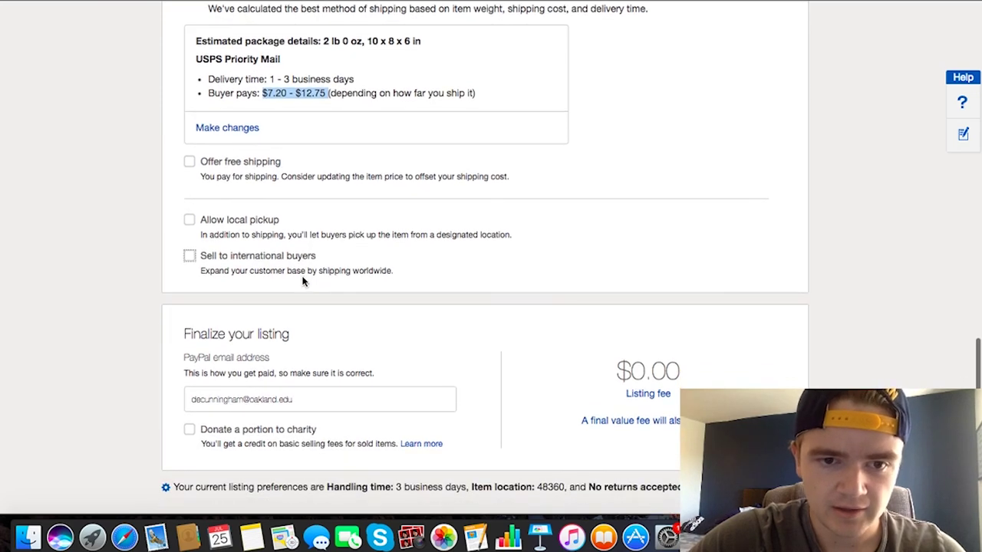
- Turn on free shipping and replace the $24.17 Buy It Now price with $27.99
click(189, 162)
scroll(307, 230, up, 10)
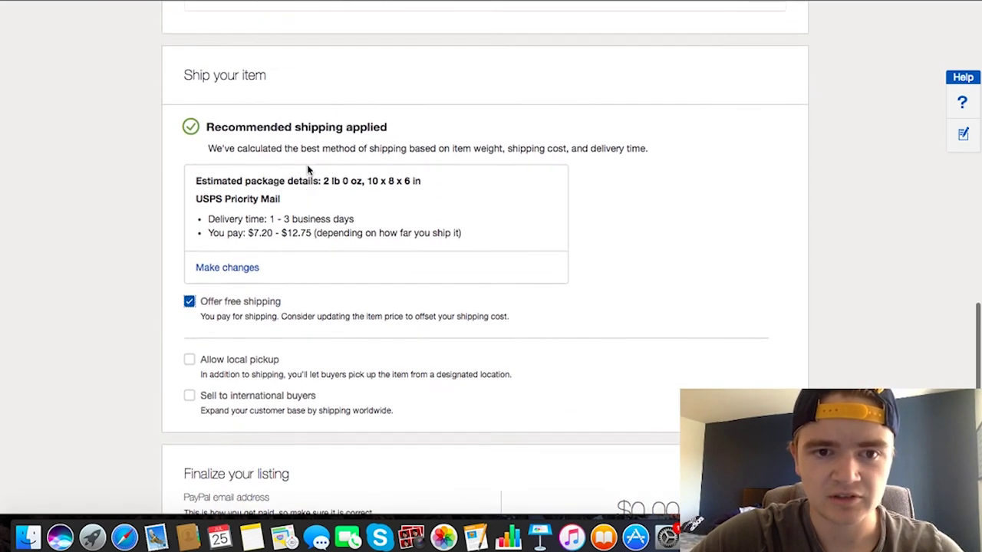
scroll(306, 170, up, 4)
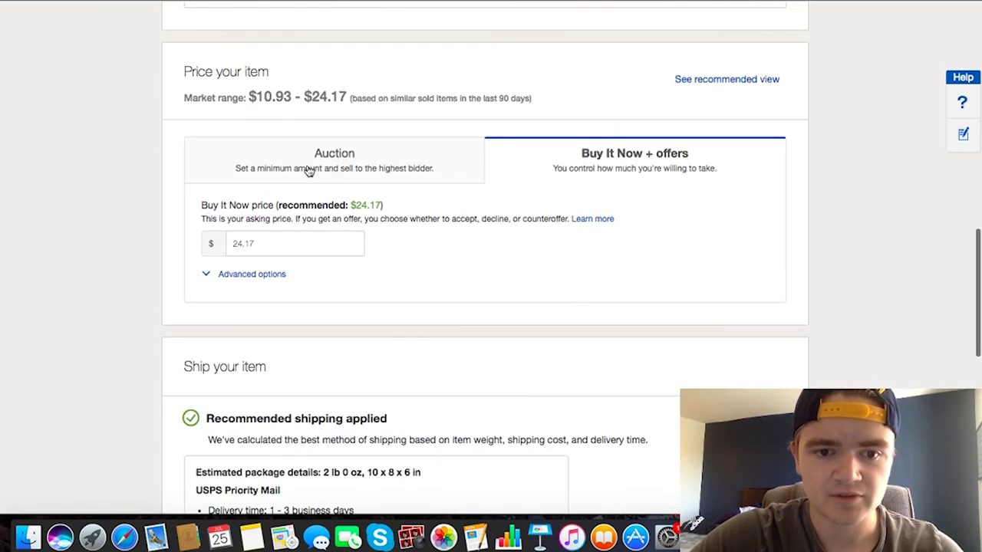
click(284, 242)
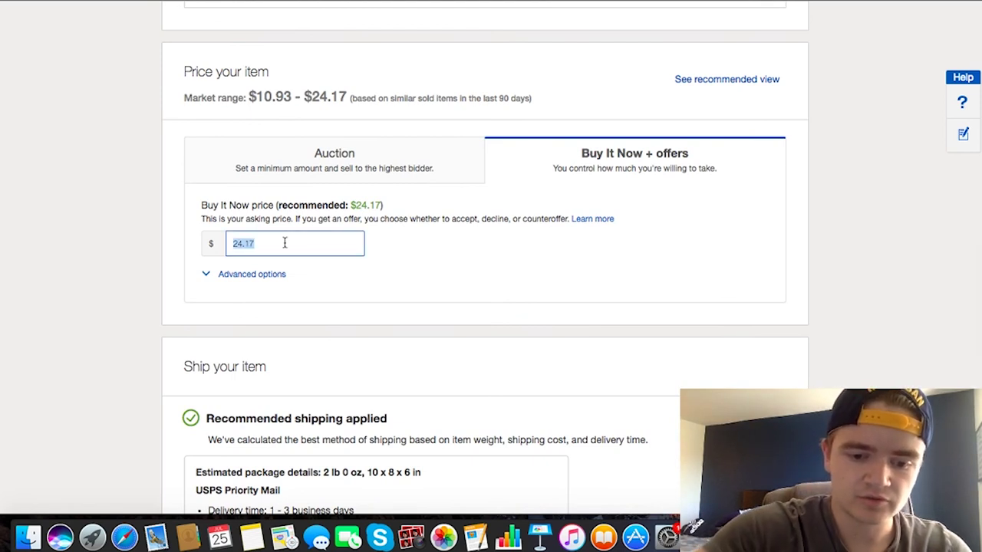
text(27.99)
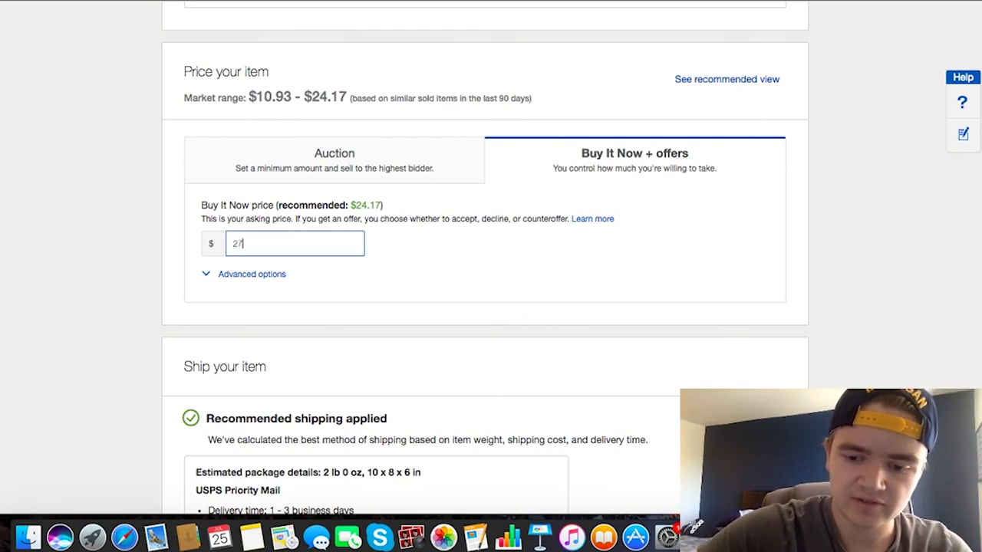
scroll(358, 299, down, 1)
scroll(358, 299, down, 3)
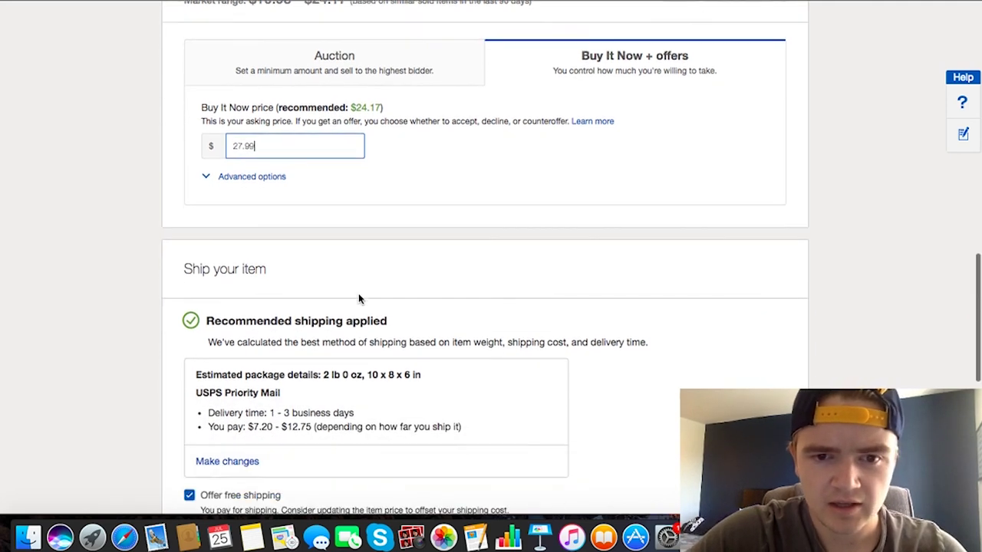
scroll(358, 294, down, 1)
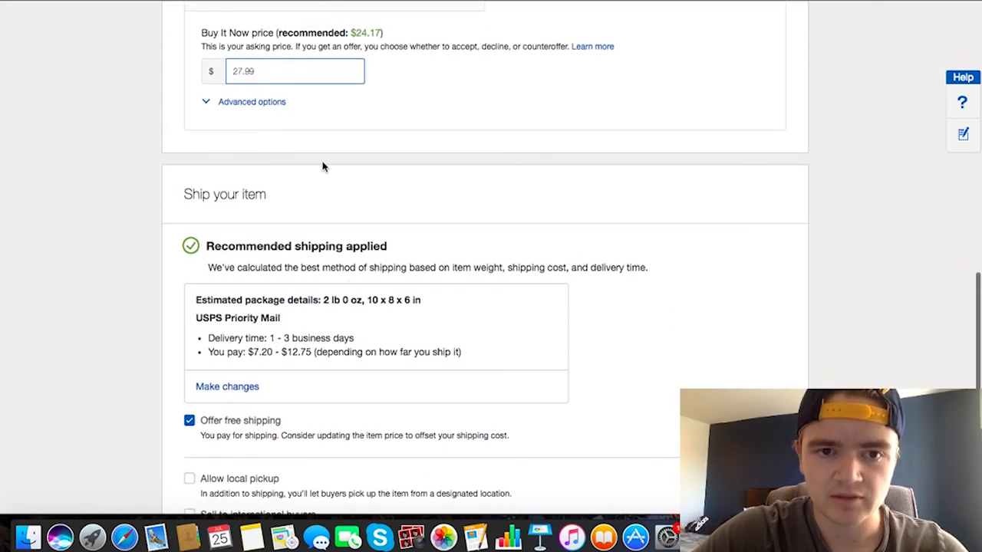
scroll(357, 296, down, 1)
scroll(357, 298, up, 1)
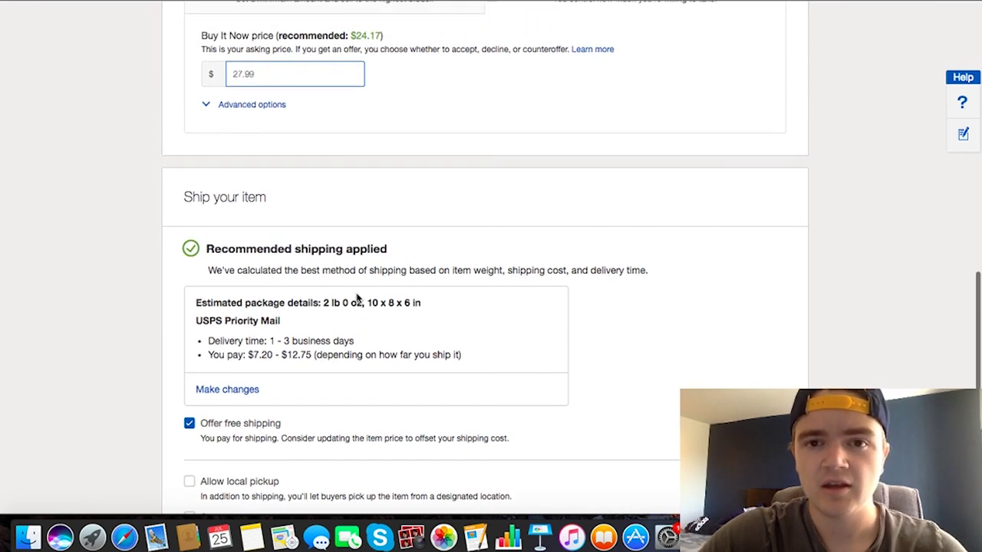
scroll(357, 299, down, 10)
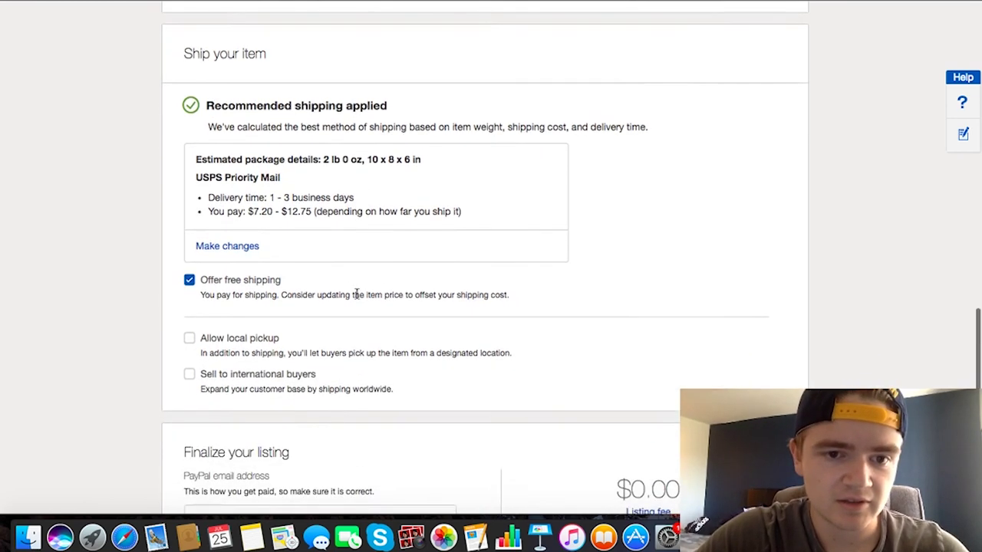
scroll(357, 294, down, 2)
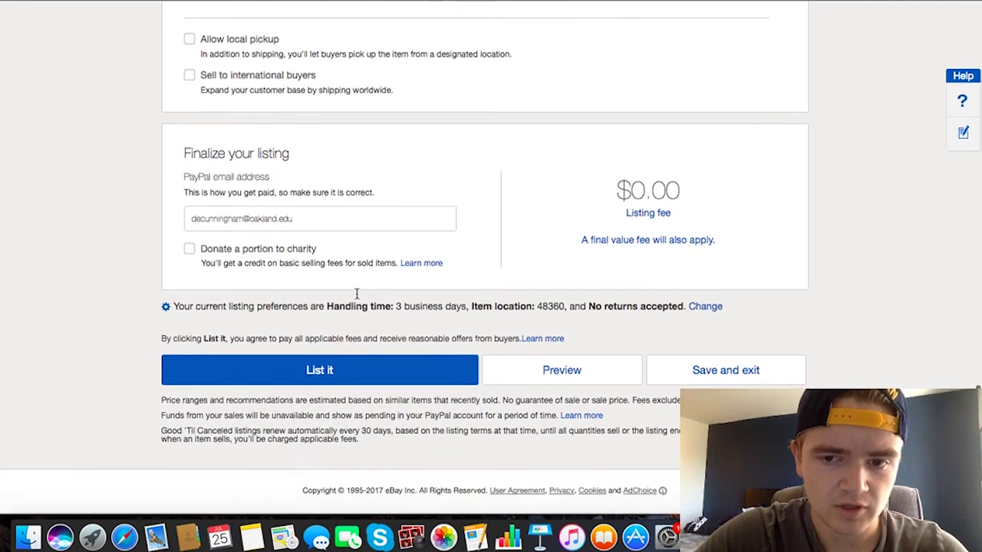
scroll(357, 294, up, 3)
scroll(357, 293, up, 5)
scroll(357, 296, down, 4)
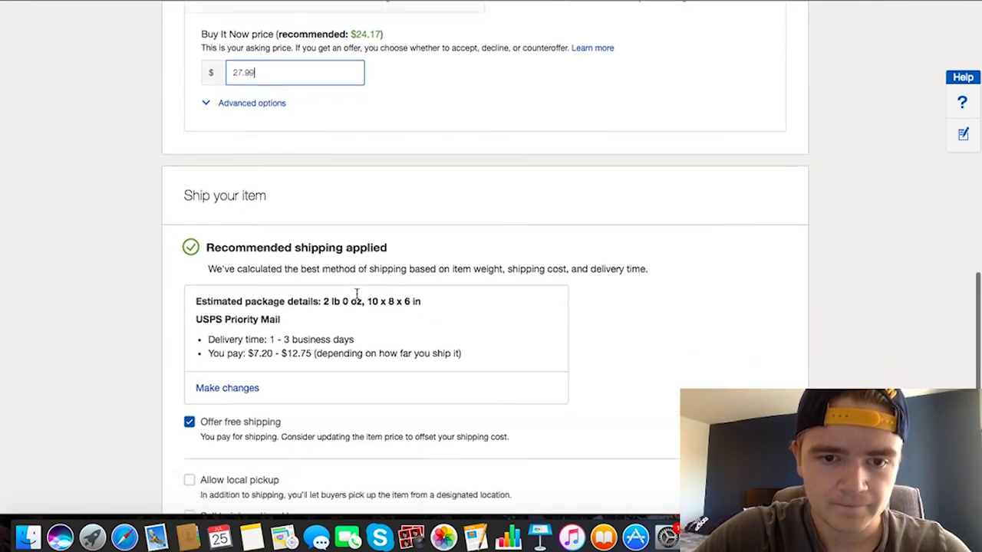
scroll(356, 299, down, 3)
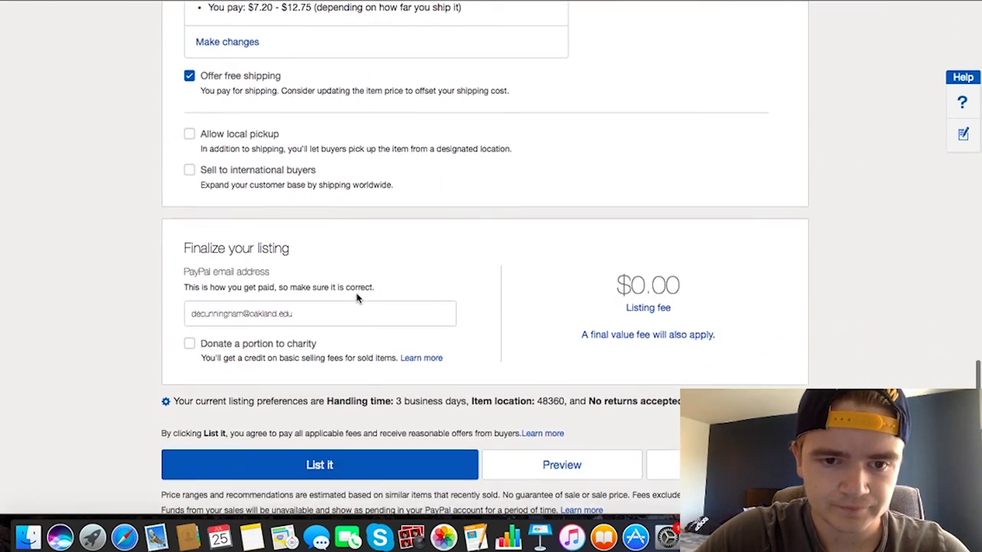
scroll(357, 298, up, 4)
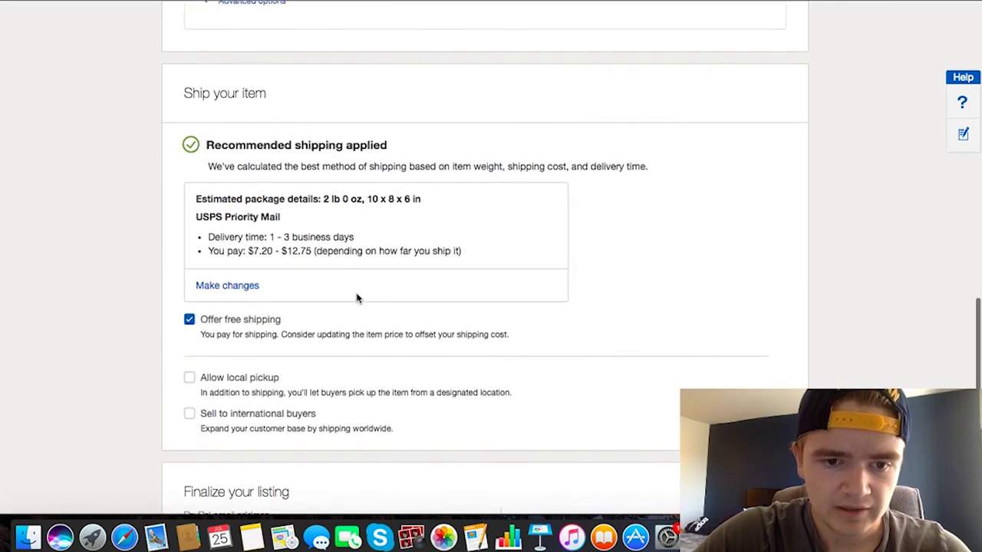
scroll(357, 297, down, 5)
scroll(357, 298, down, 2)
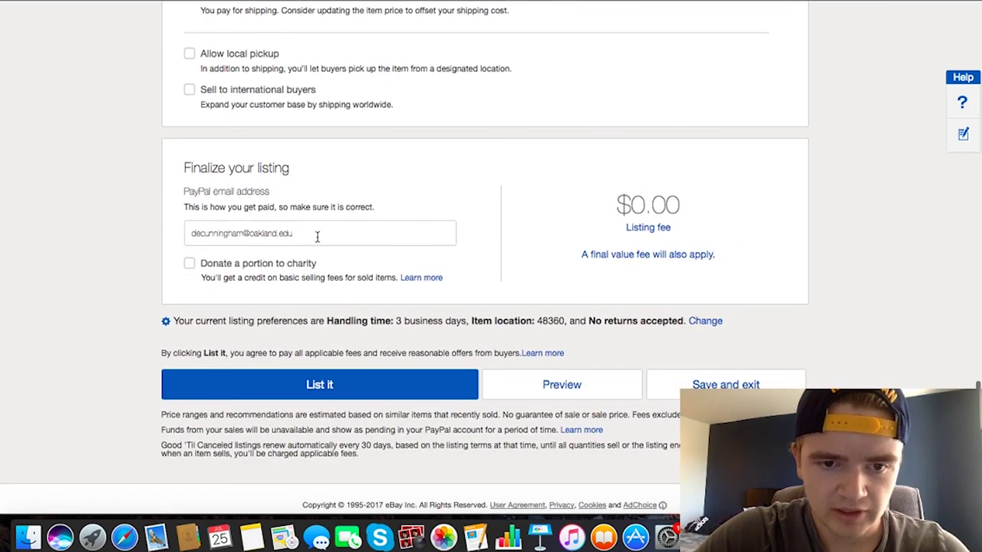
scroll(412, 336, down, 1)
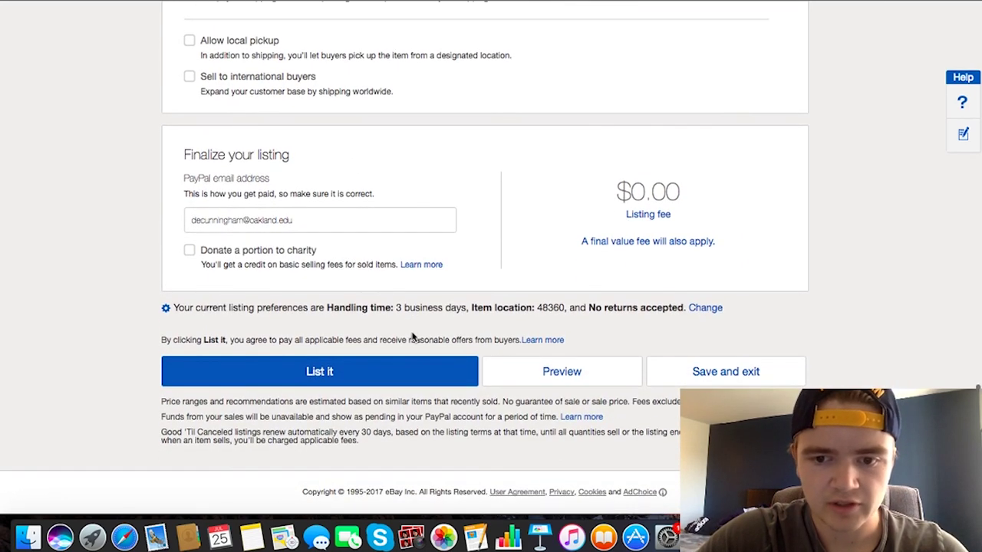
scroll(412, 336, up, 15)
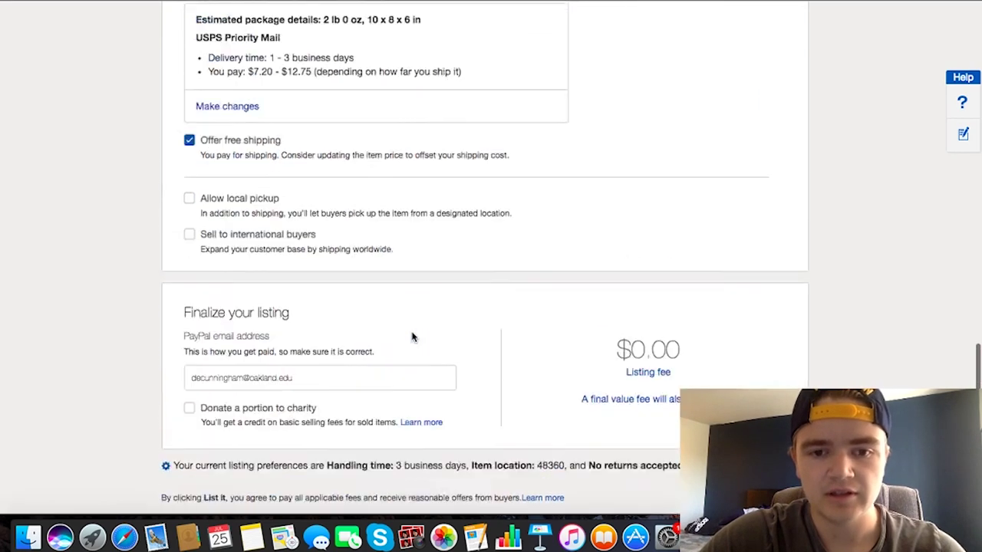
scroll(412, 336, up, 4)
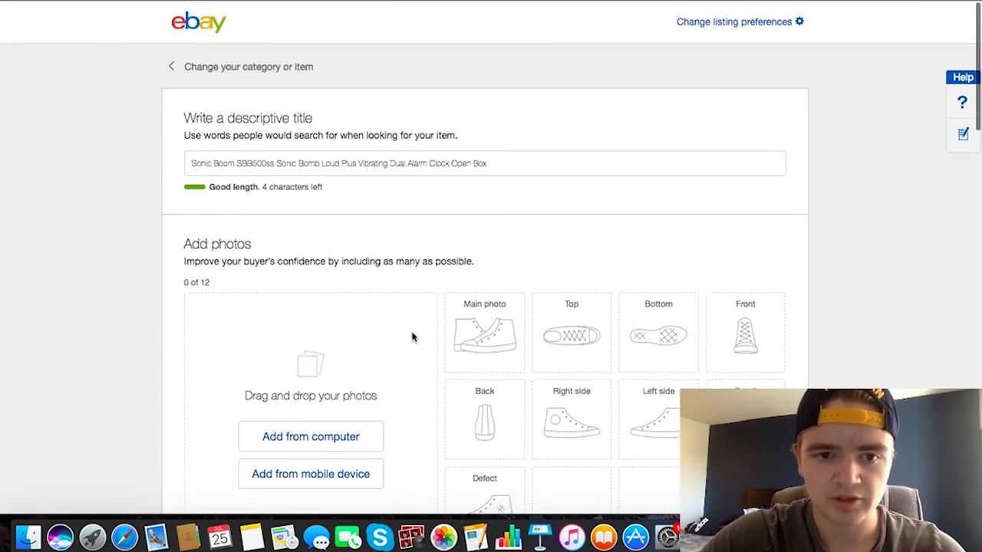
scroll(412, 336, down, 2)
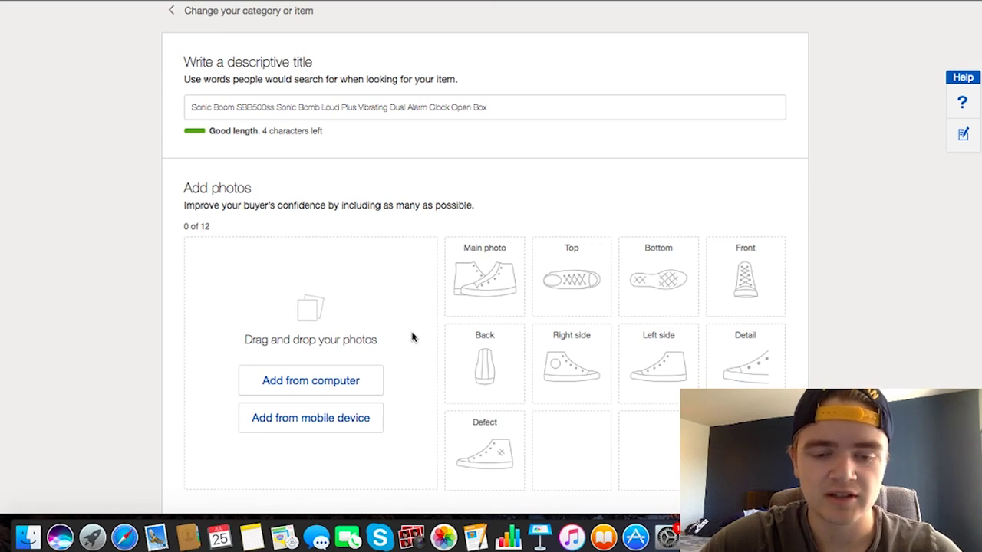
scroll(412, 338, up, 2)
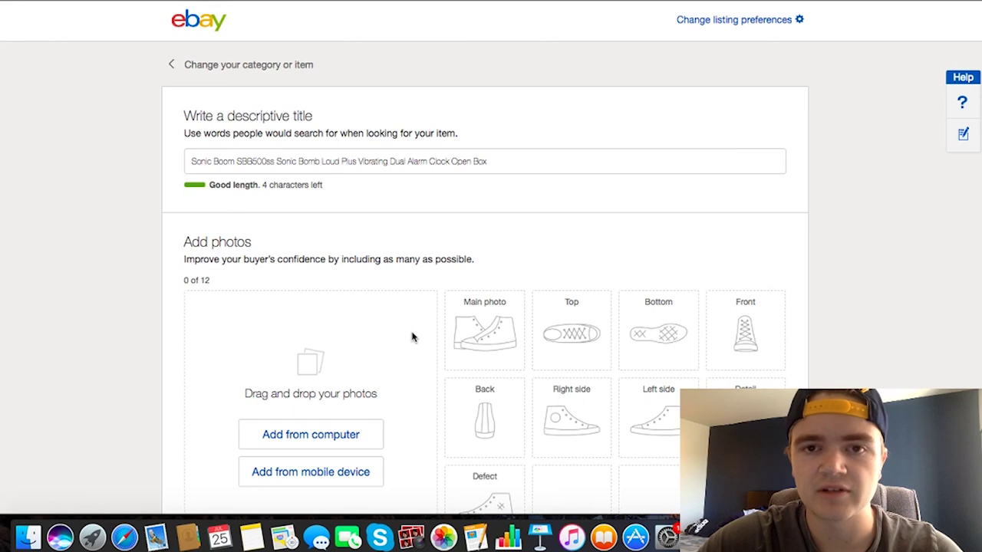
scroll(412, 338, down, 2)
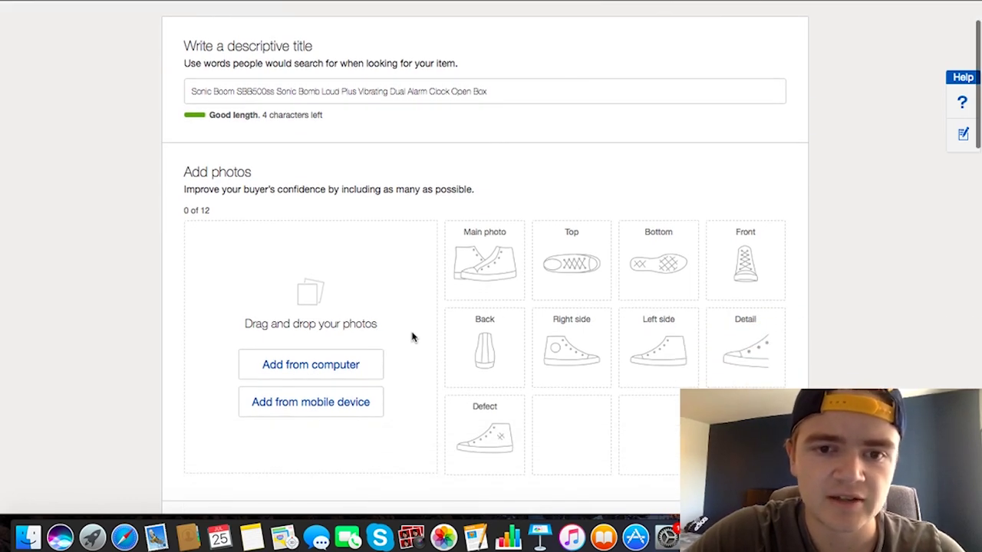
scroll(412, 338, down, 7)
scroll(412, 338, down, 14)
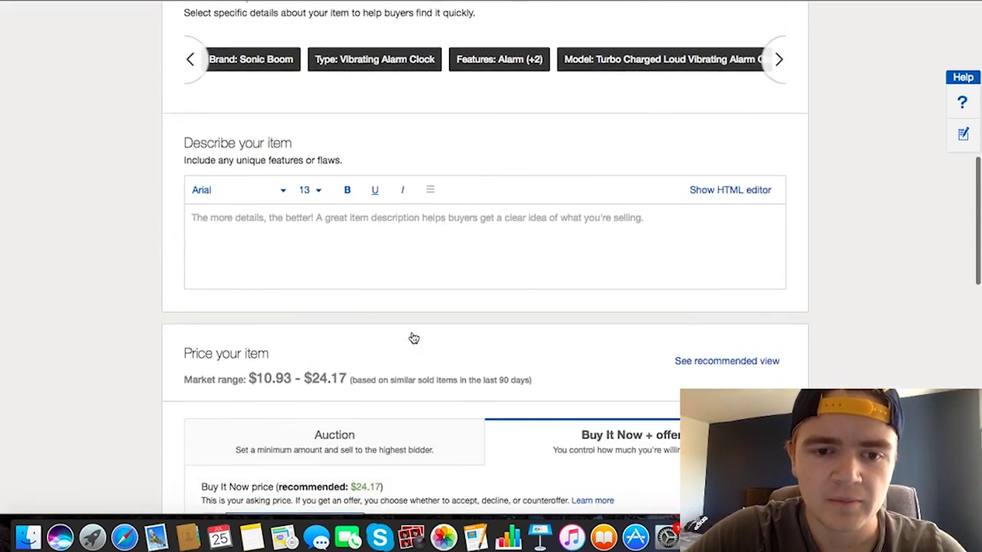
scroll(412, 338, down, 3)
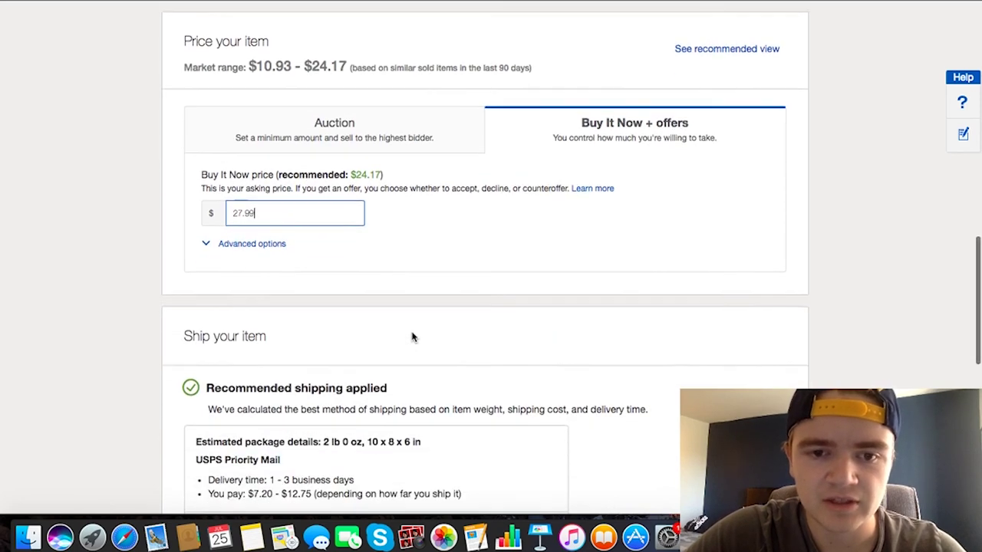
scroll(412, 337, down, 8)
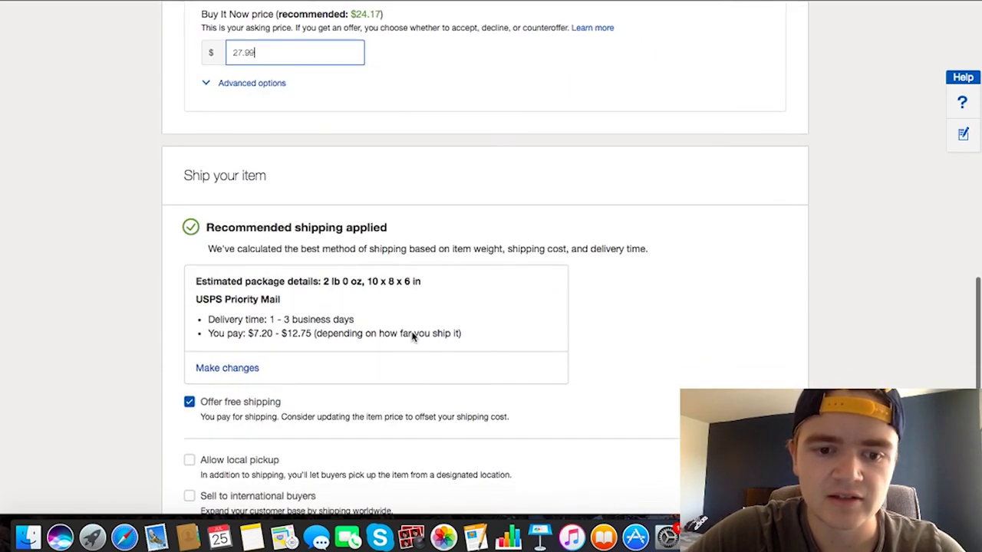
scroll(411, 336, up, 20)
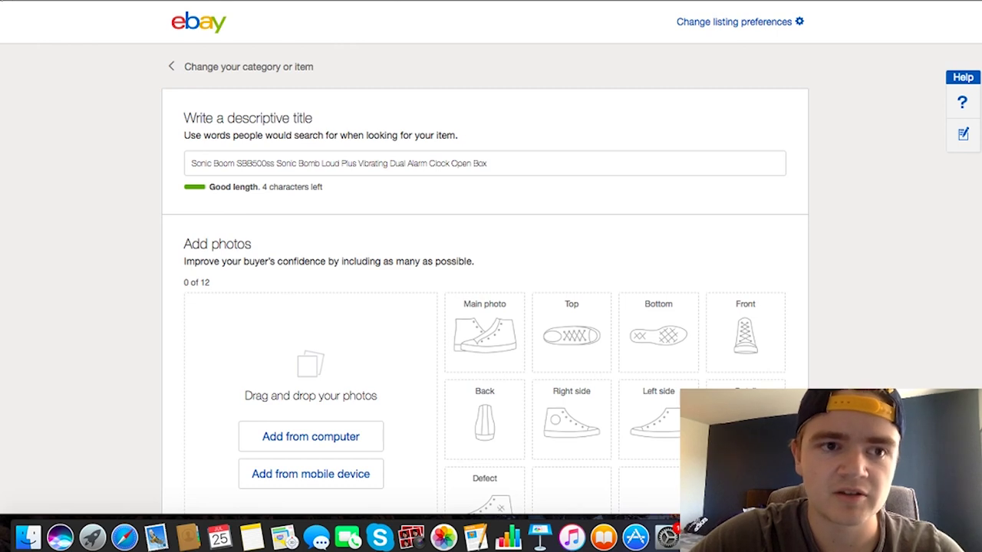
scroll(210, 212, down, 1)
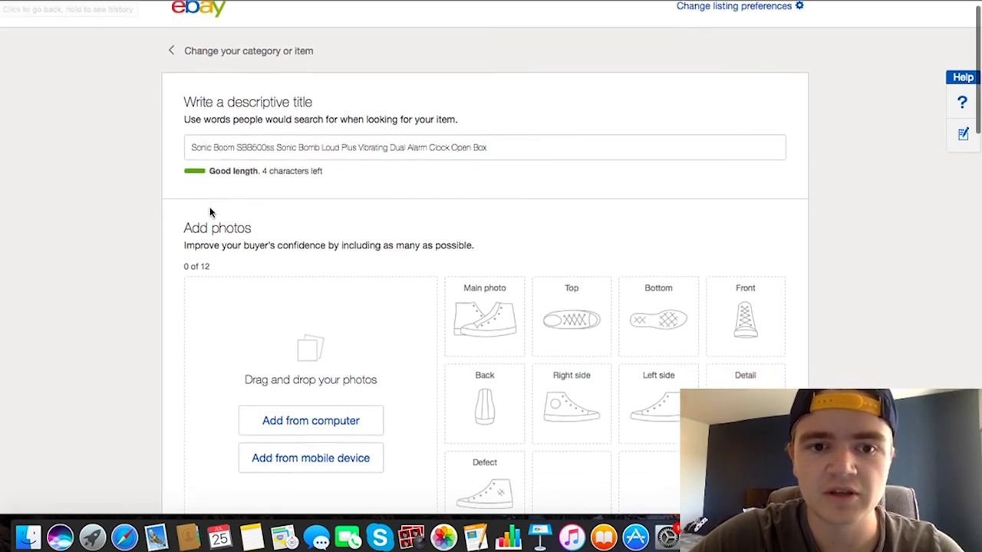
scroll(210, 212, up, 2)
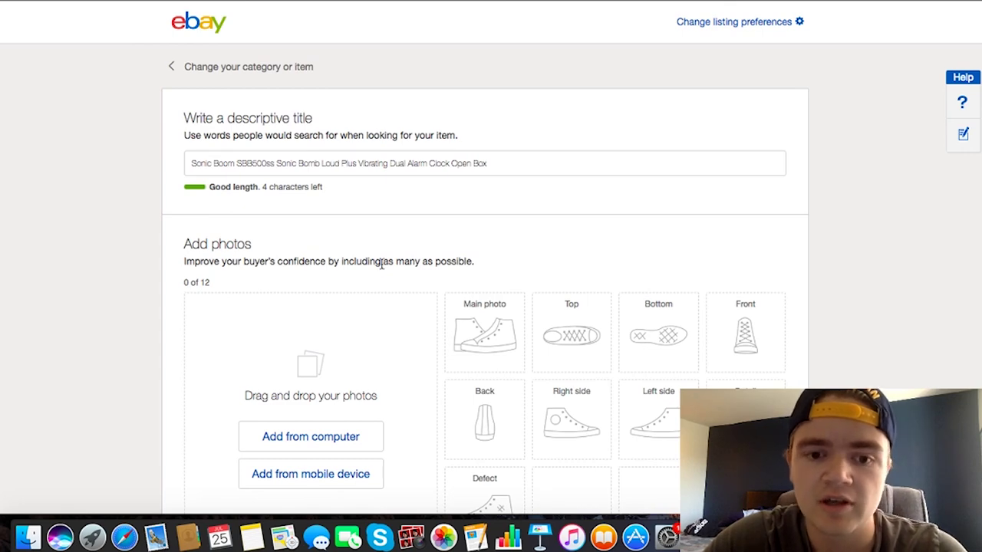
scroll(425, 310, down, 5)
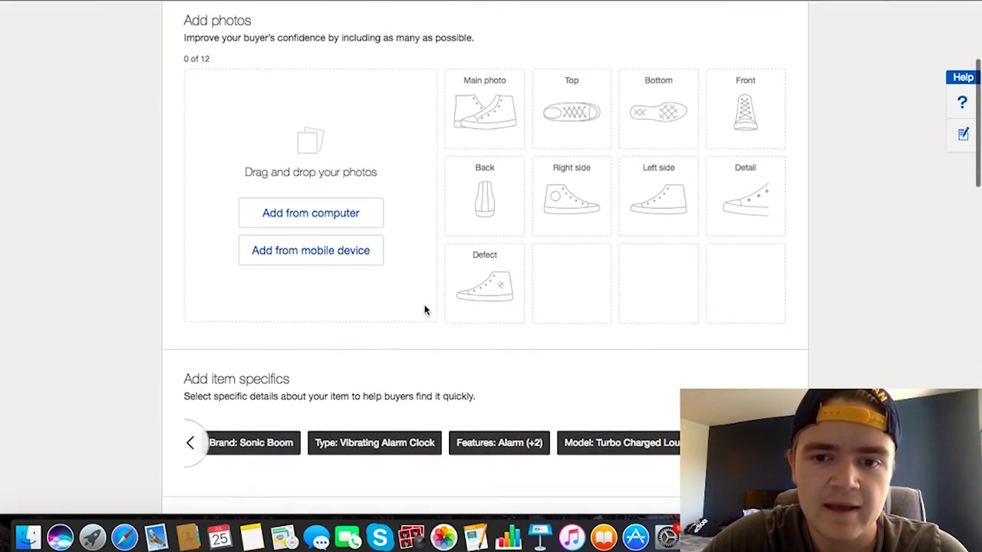
scroll(424, 310, down, 1)
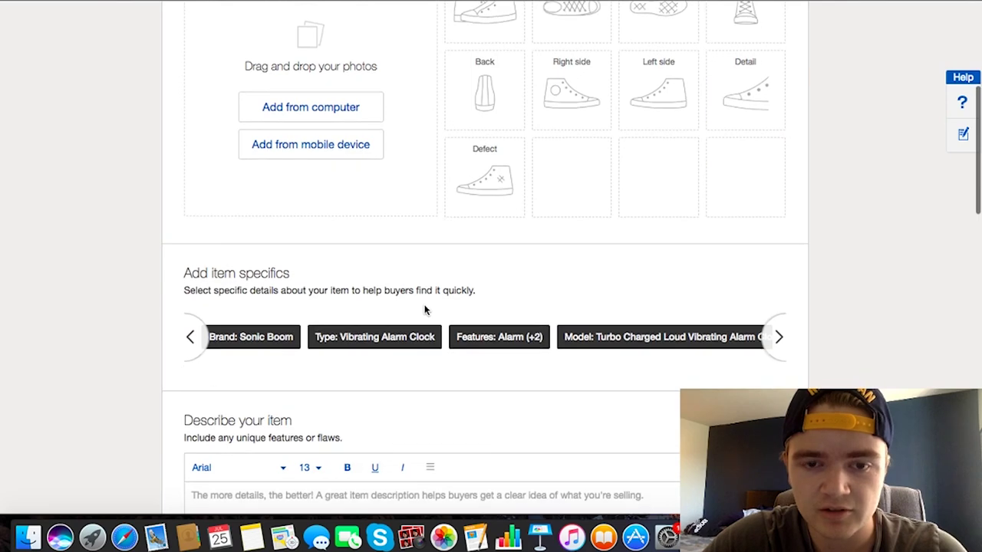
scroll(424, 310, up, 2)
scroll(425, 310, up, 4)
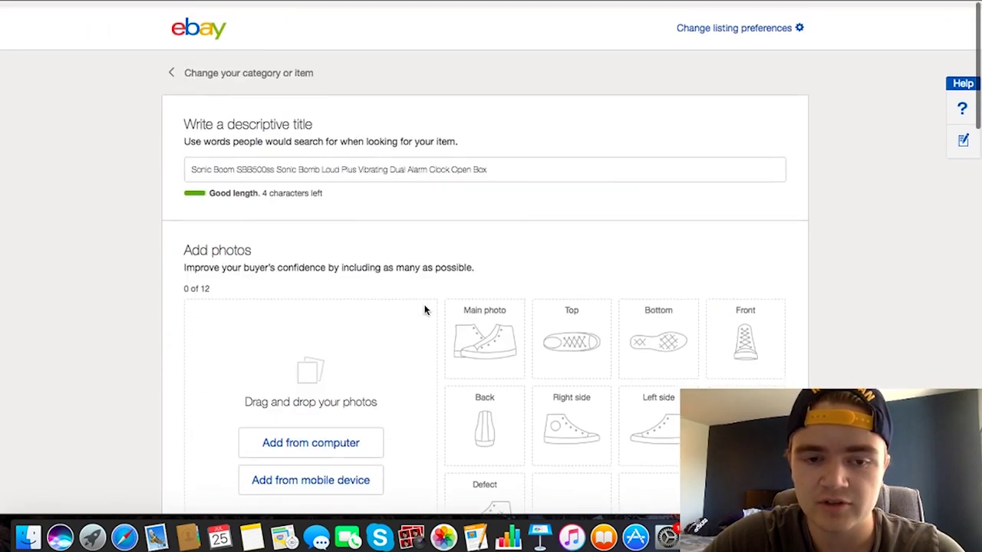